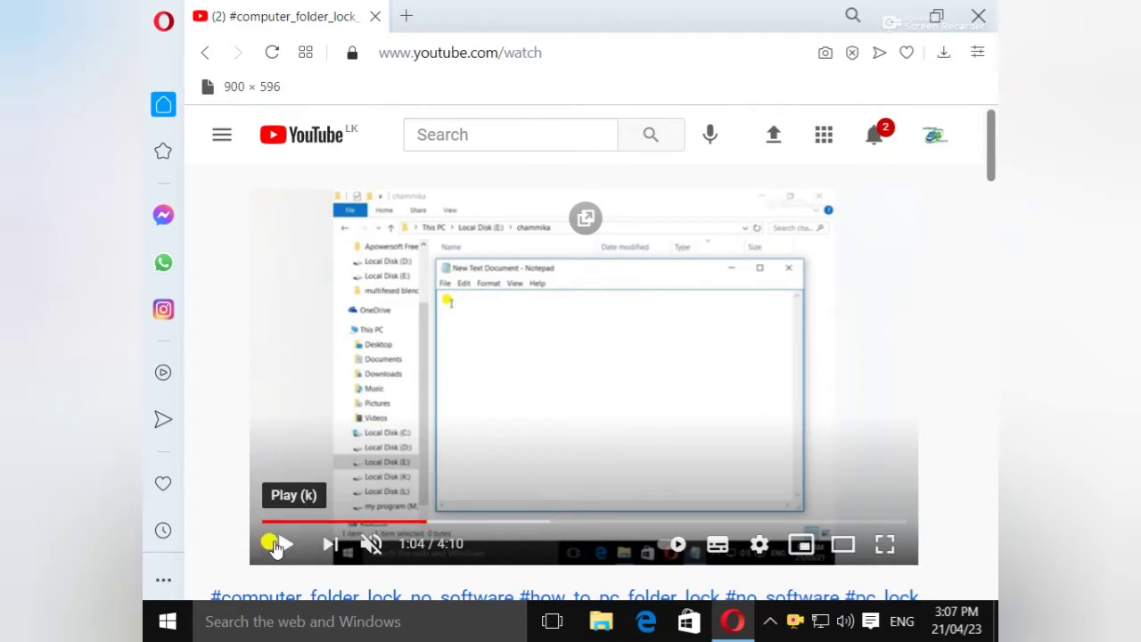
- Resume the folder-lock tutorial past 1:07 and bring its description, starting with 'cls', into view
click(275, 545)
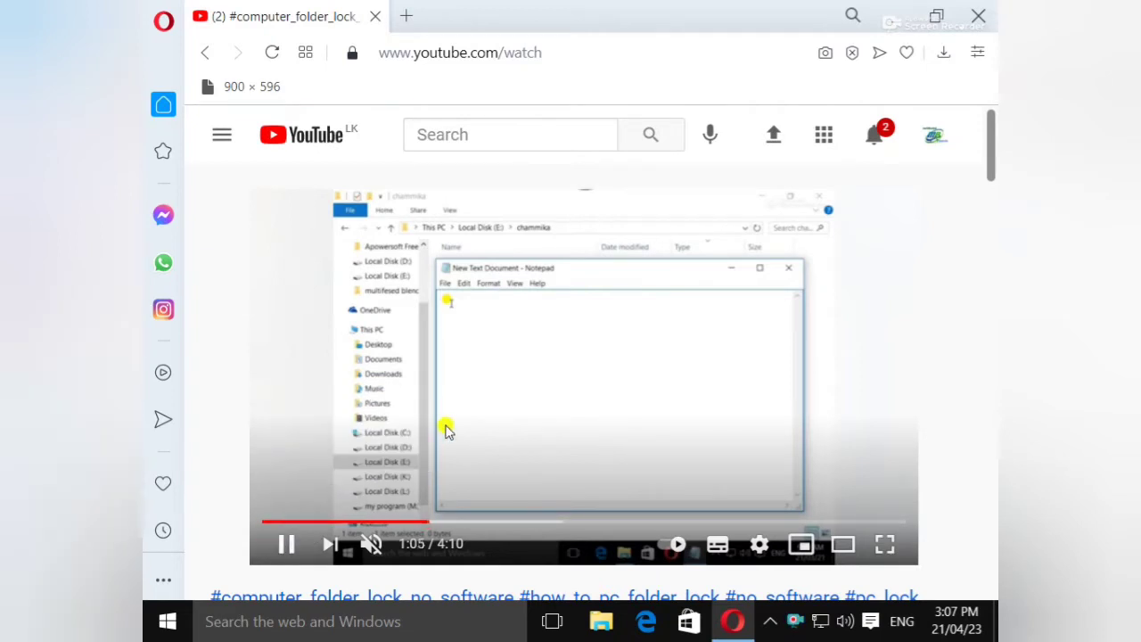
scroll(570, 357, down, 2)
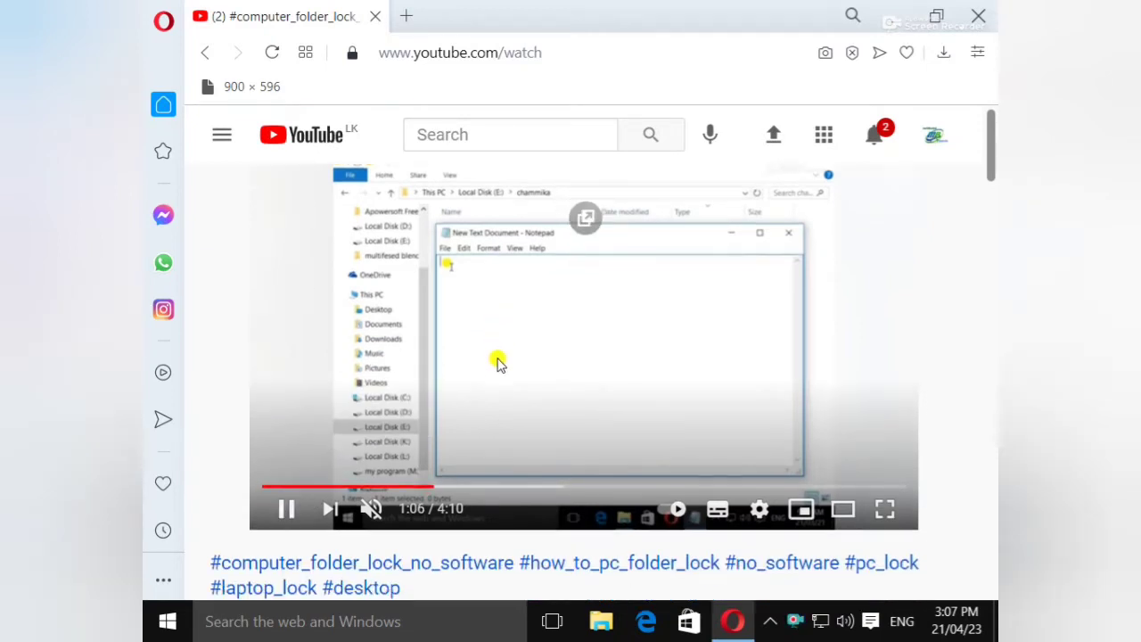
scroll(498, 362, down, 3)
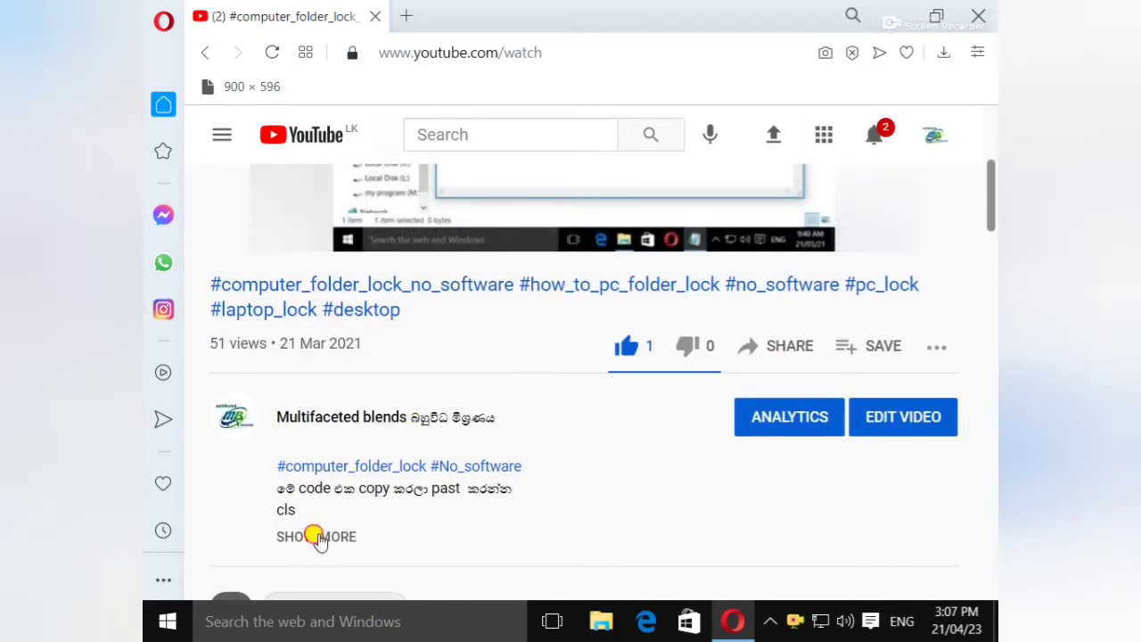
- Expand the description, copy the batch script from 'cls' through ':End', and close the browser
click(314, 536)
scroll(330, 495, down, 1)
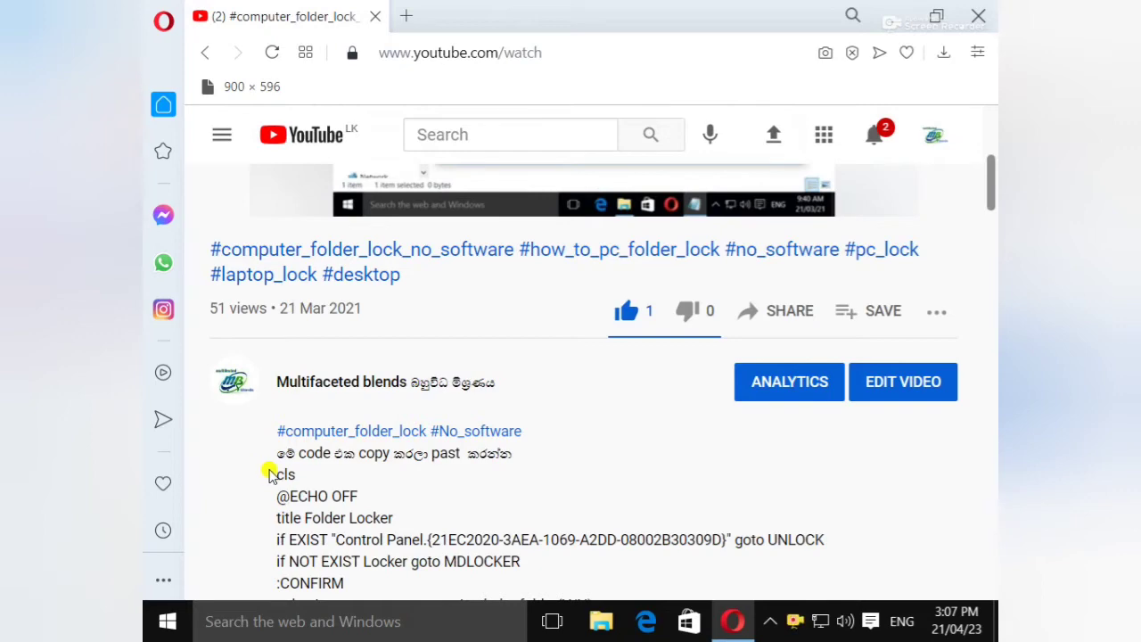
drag(276, 475, 430, 583)
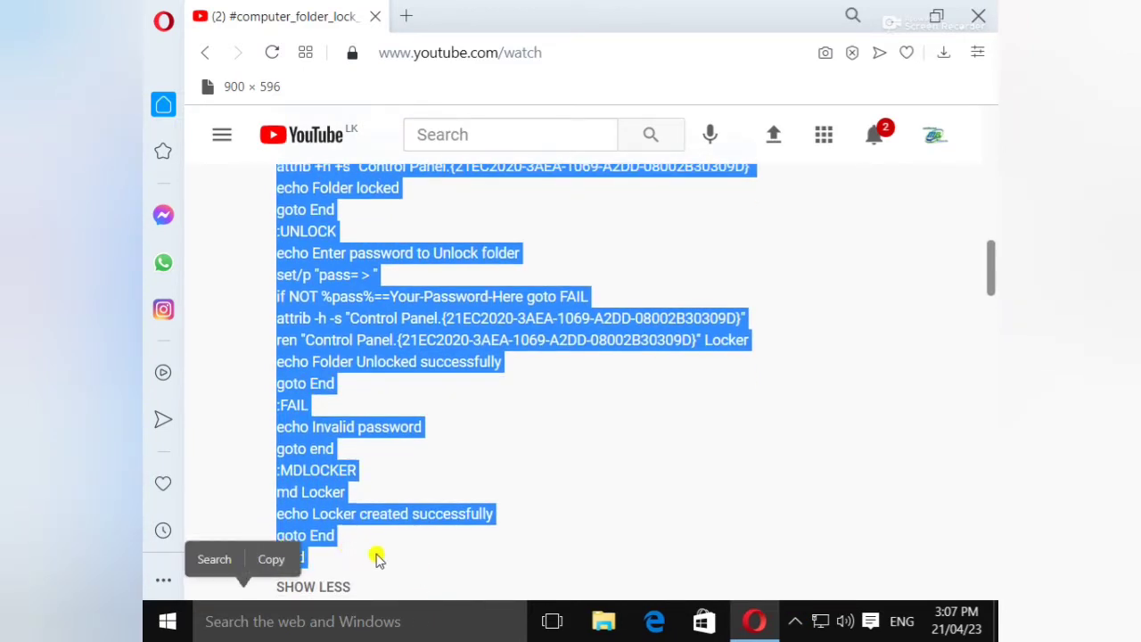
right_click(332, 320)
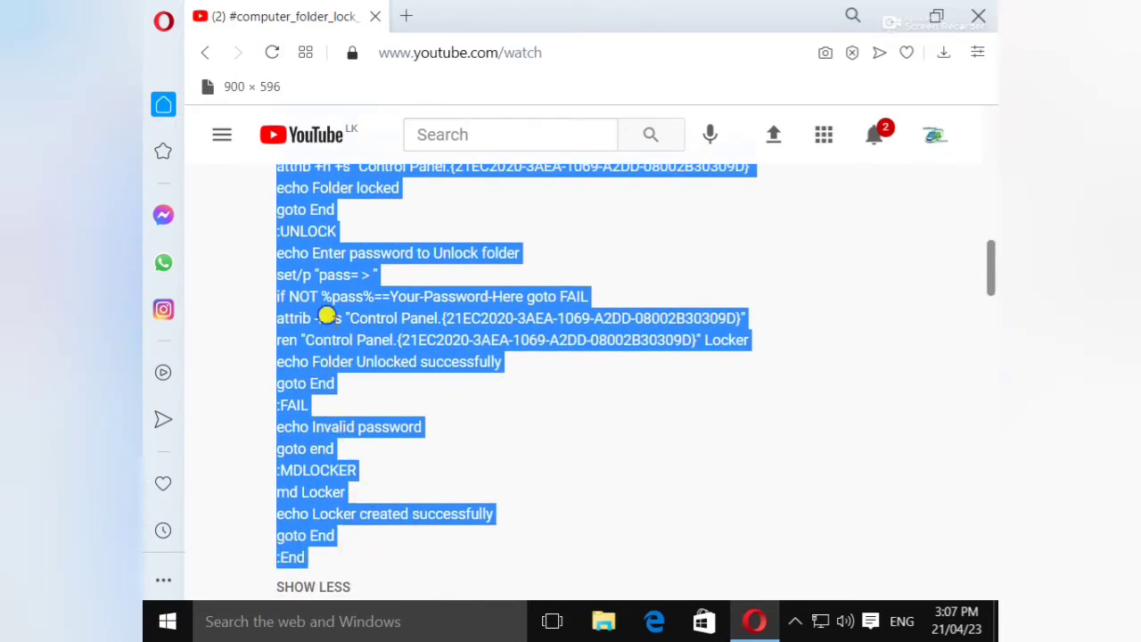
click(386, 403)
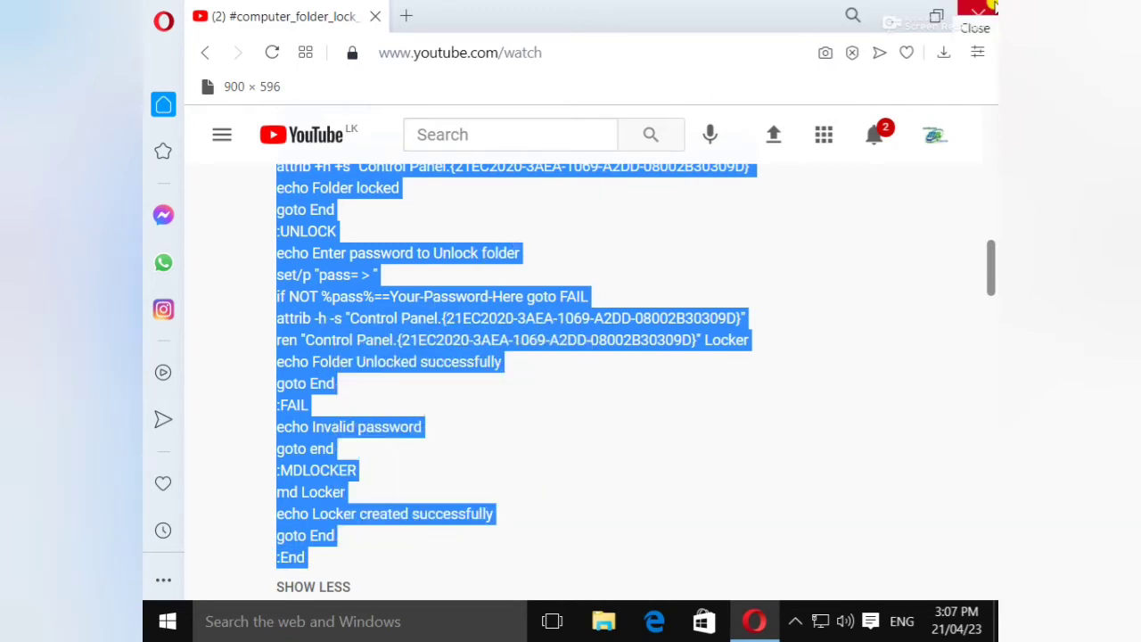
click(991, 9)
- Open USB Drive (F:) in a maximized This PC window and inspect New folder and New folder (2)
double_click(189, 29)
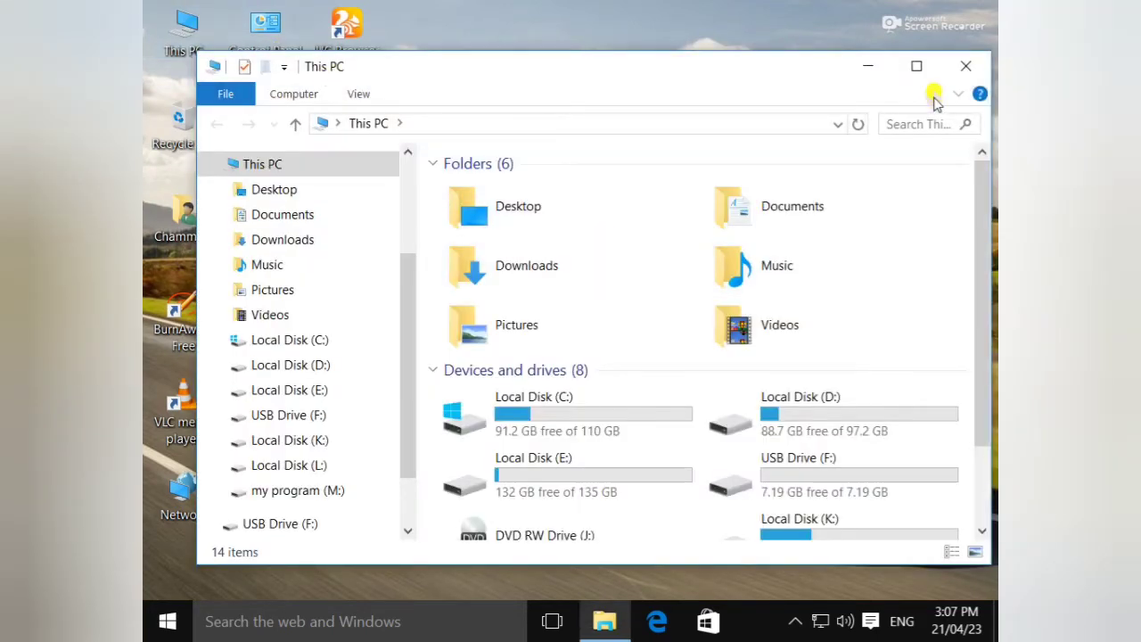
click(921, 67)
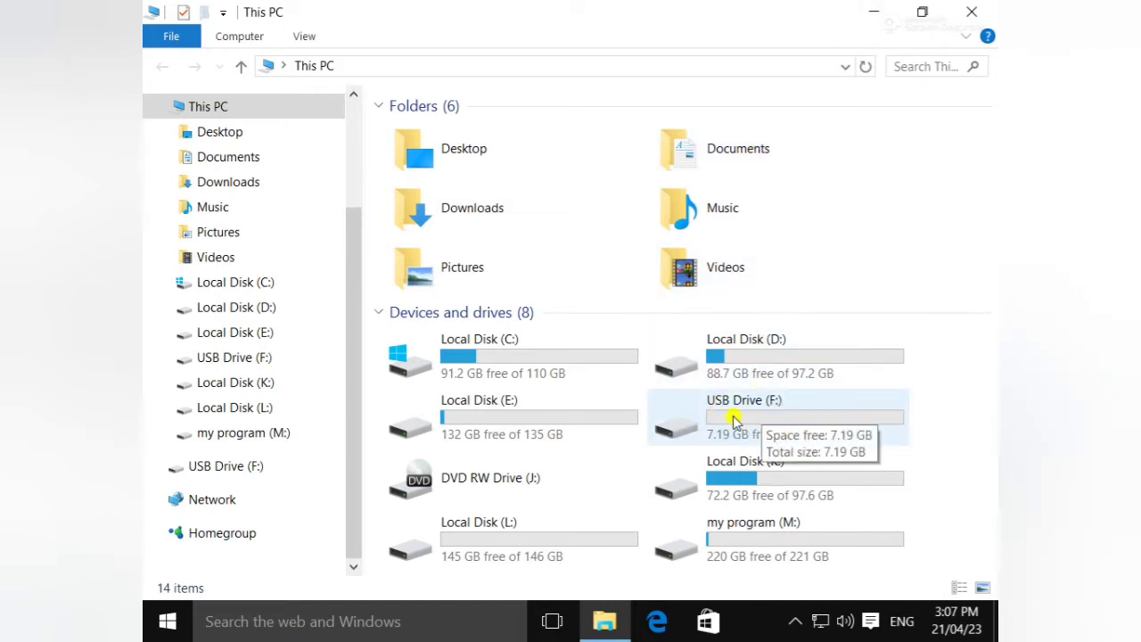
double_click(733, 419)
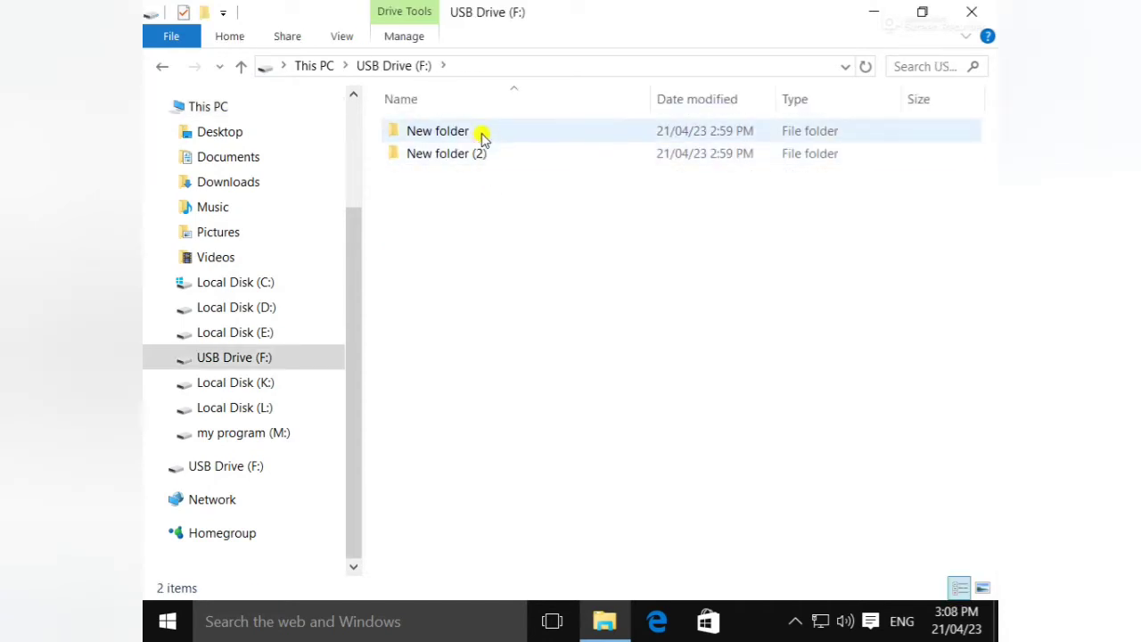
double_click(477, 130)
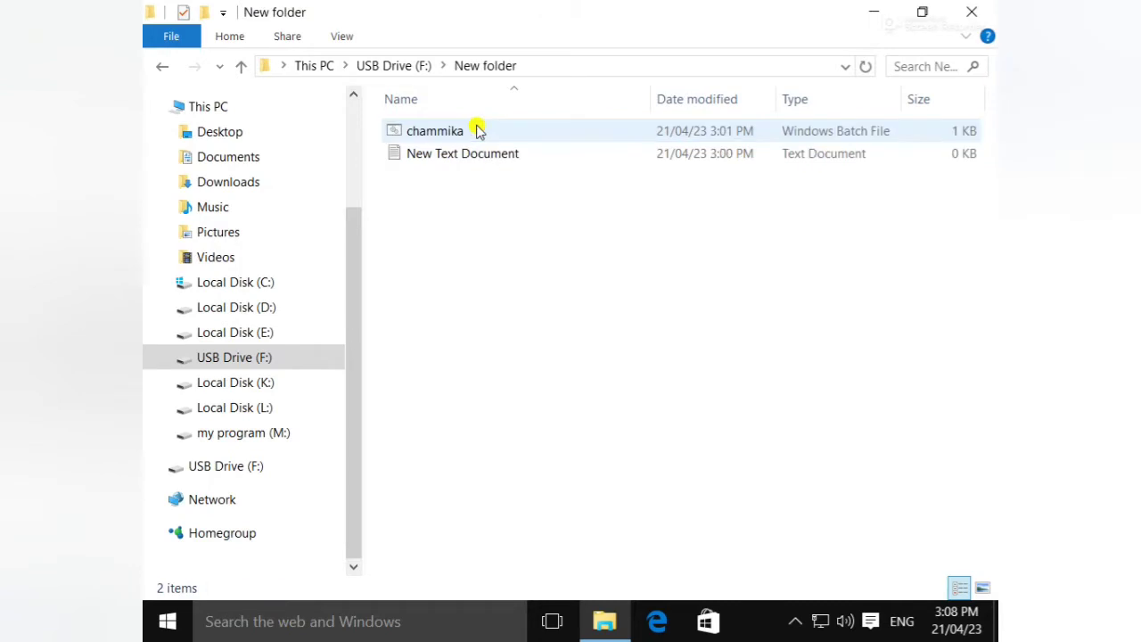
click(163, 68)
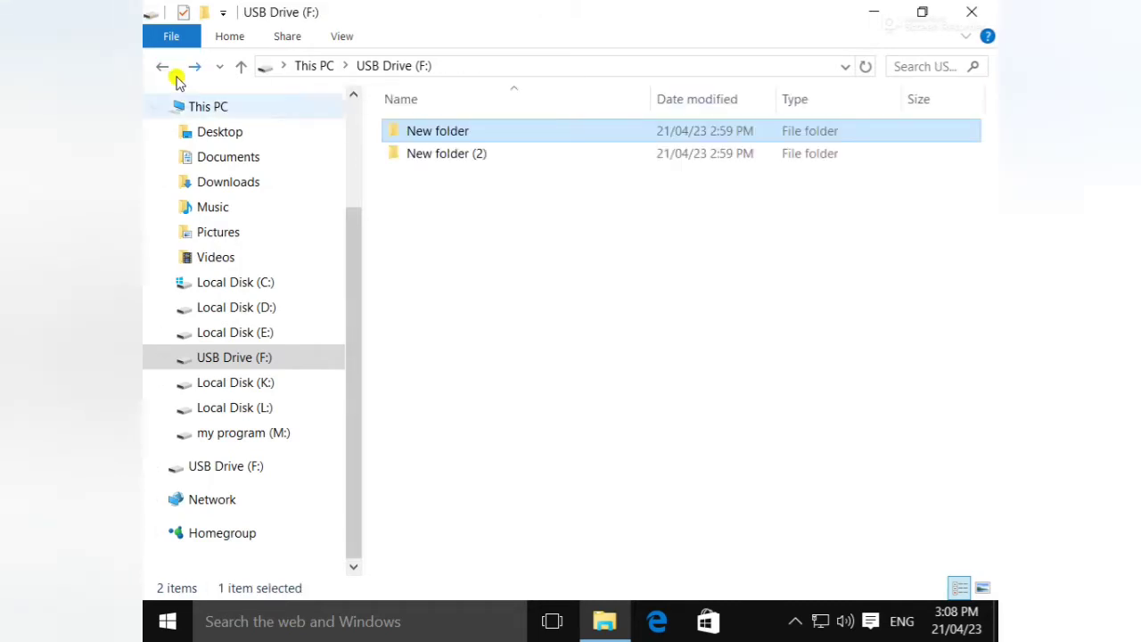
click(414, 153)
double_click(414, 152)
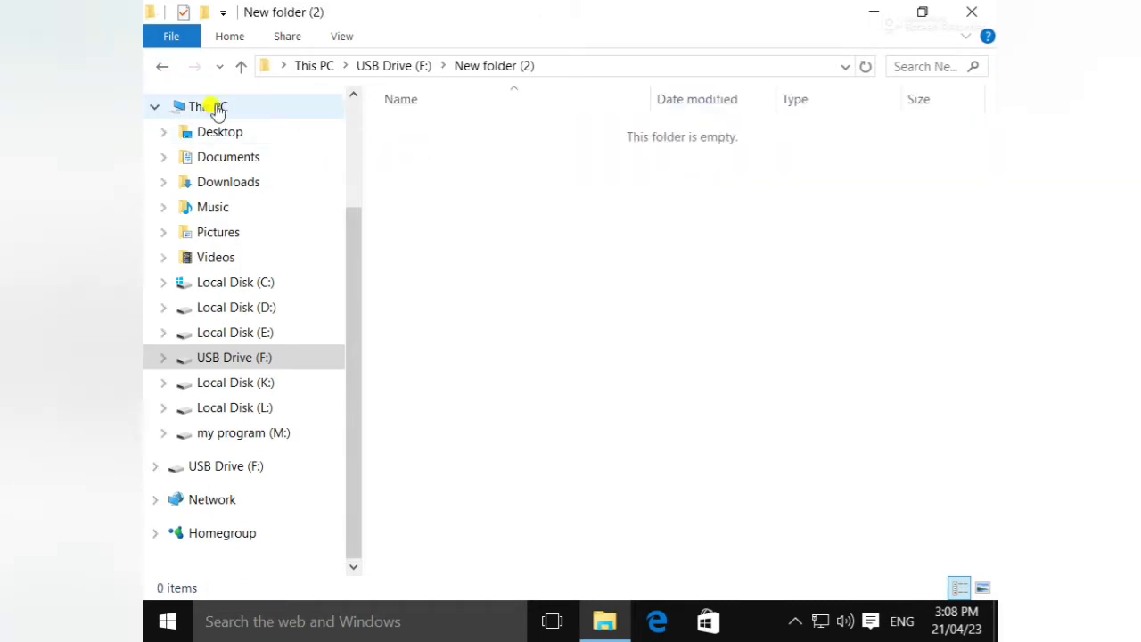
click(166, 69)
- Permanently delete both folders, applying Yes to all items, then reopen USB Drive (F:)
drag(392, 206, 541, 133)
right_click(548, 149)
click(558, 406)
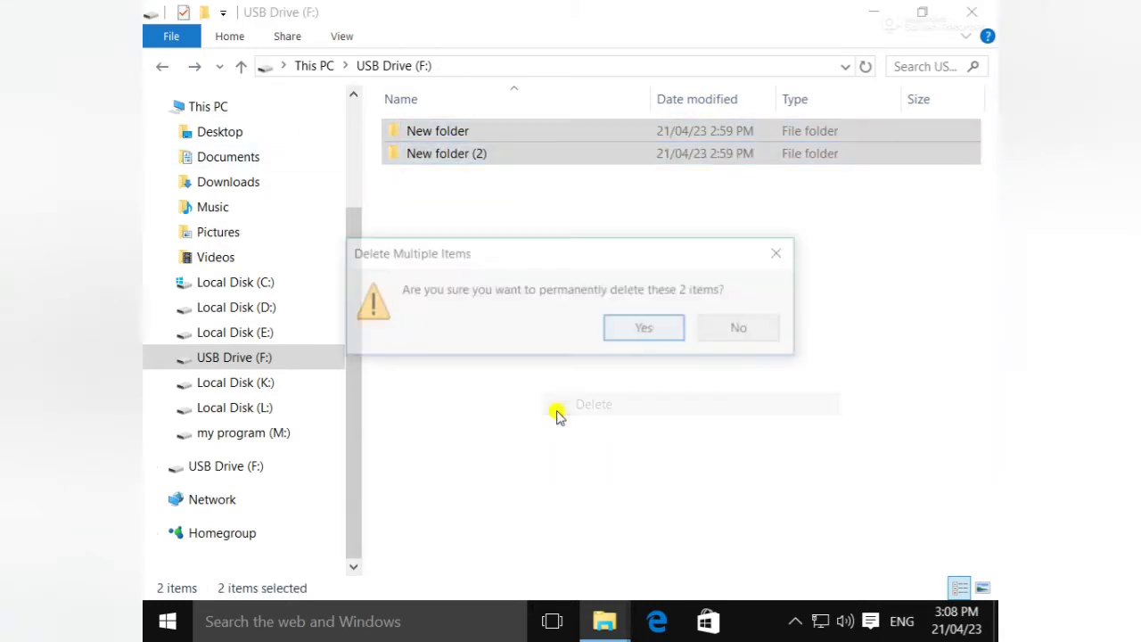
click(633, 336)
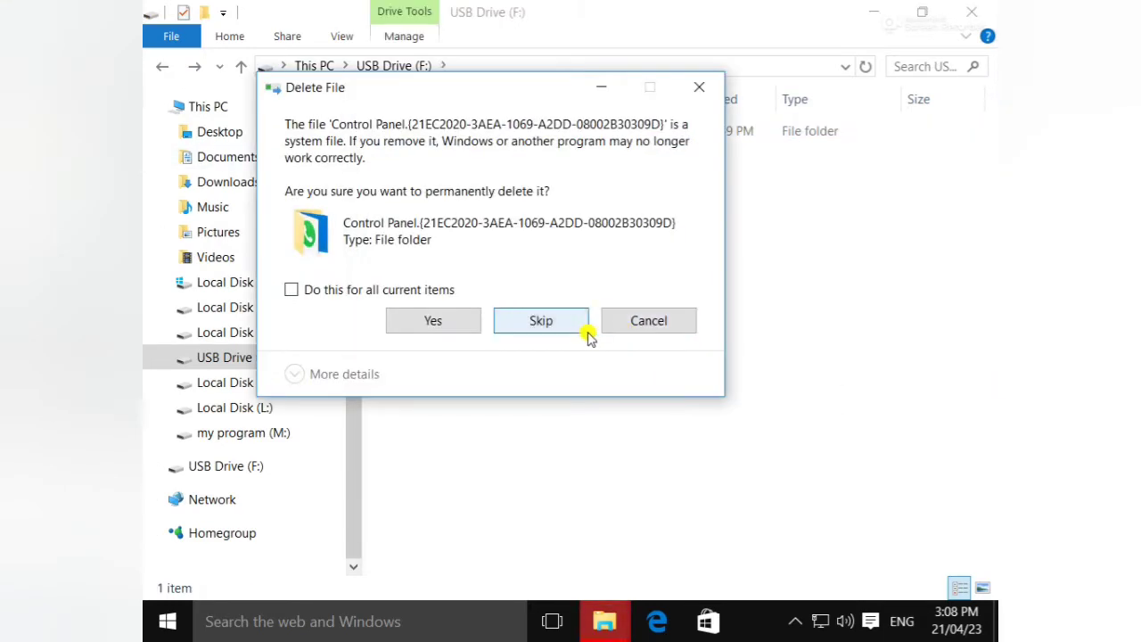
click(359, 292)
click(434, 322)
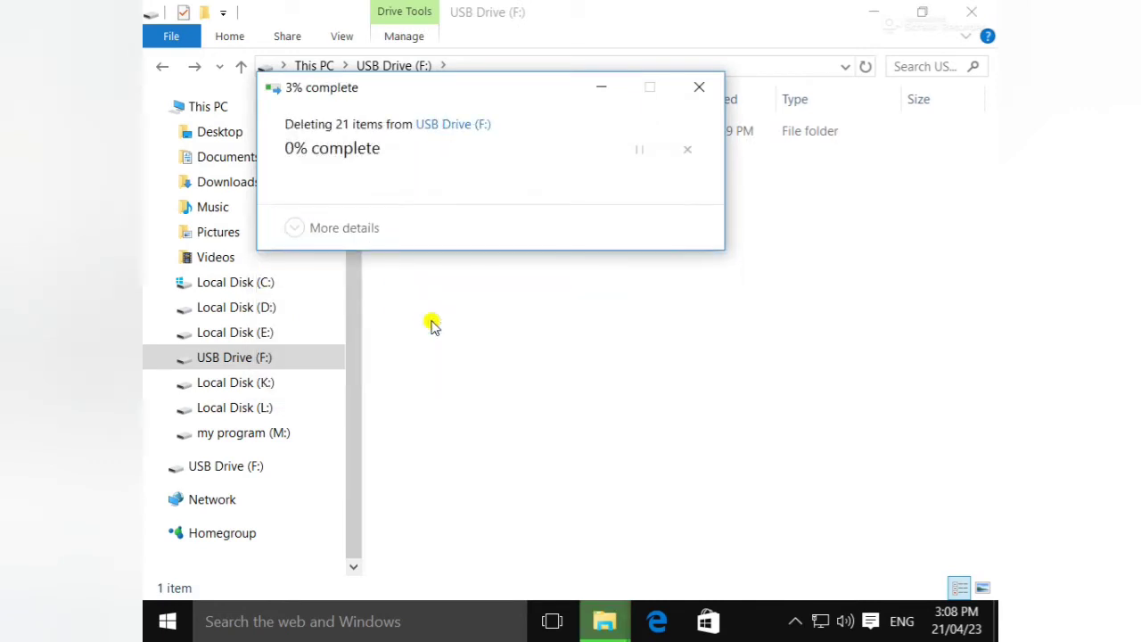
click(163, 67)
double_click(767, 433)
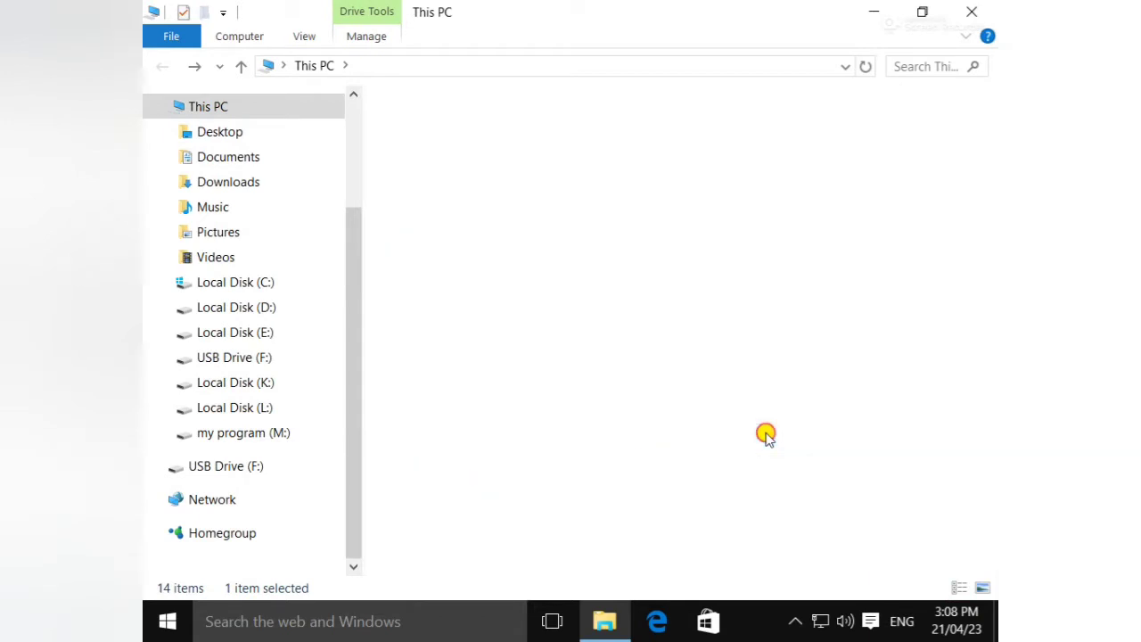
- Create New folder, New folder (2) and New folder (3) on USB Drive (F:) with default names
right_click(593, 241)
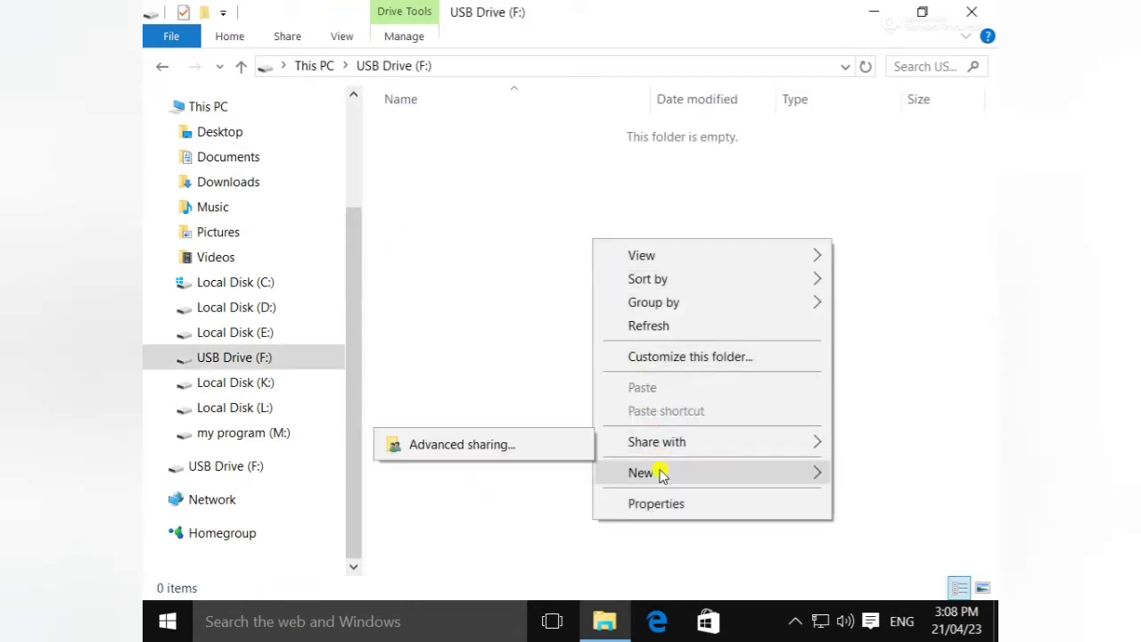
mouse_move(657, 471)
click(481, 298)
click(532, 255)
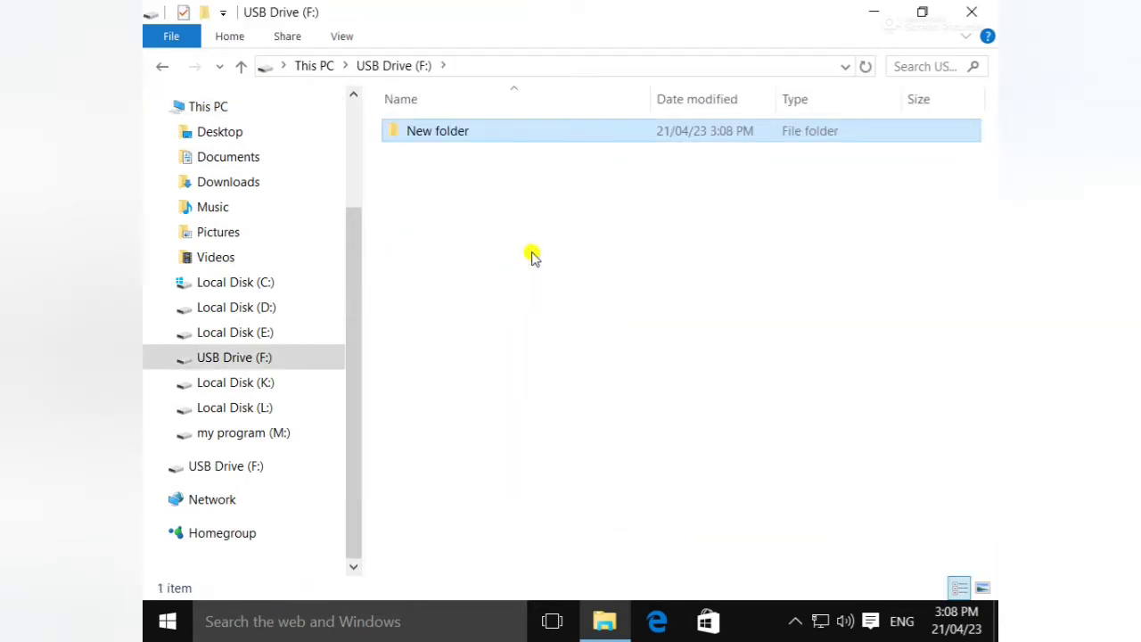
right_click(532, 255)
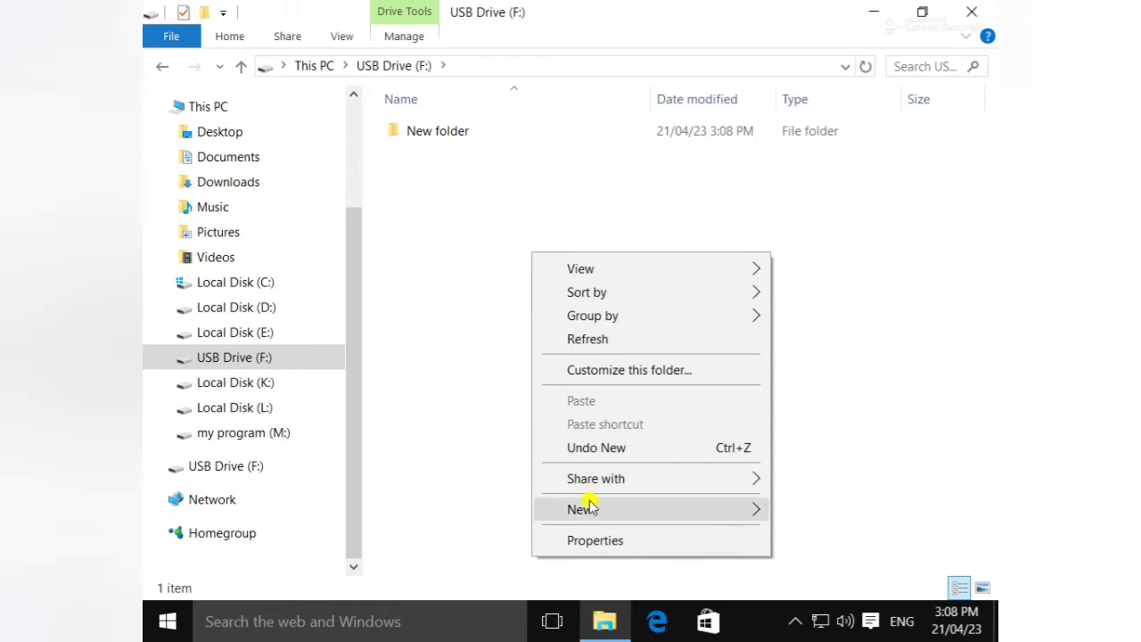
mouse_move(588, 505)
click(433, 333)
right_click(705, 297)
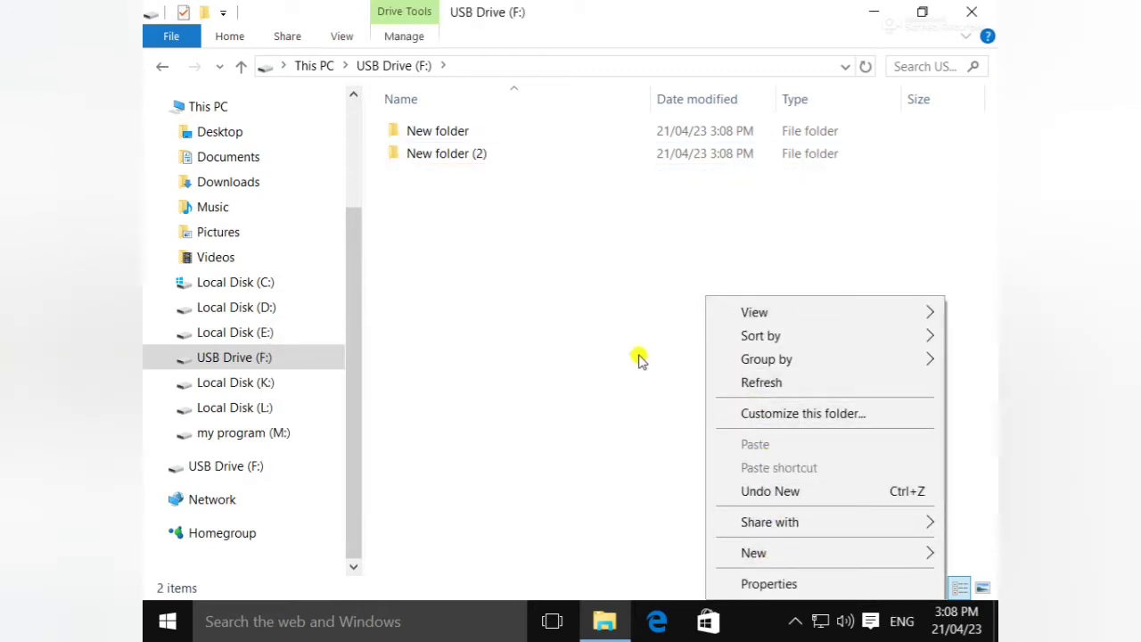
mouse_move(861, 550)
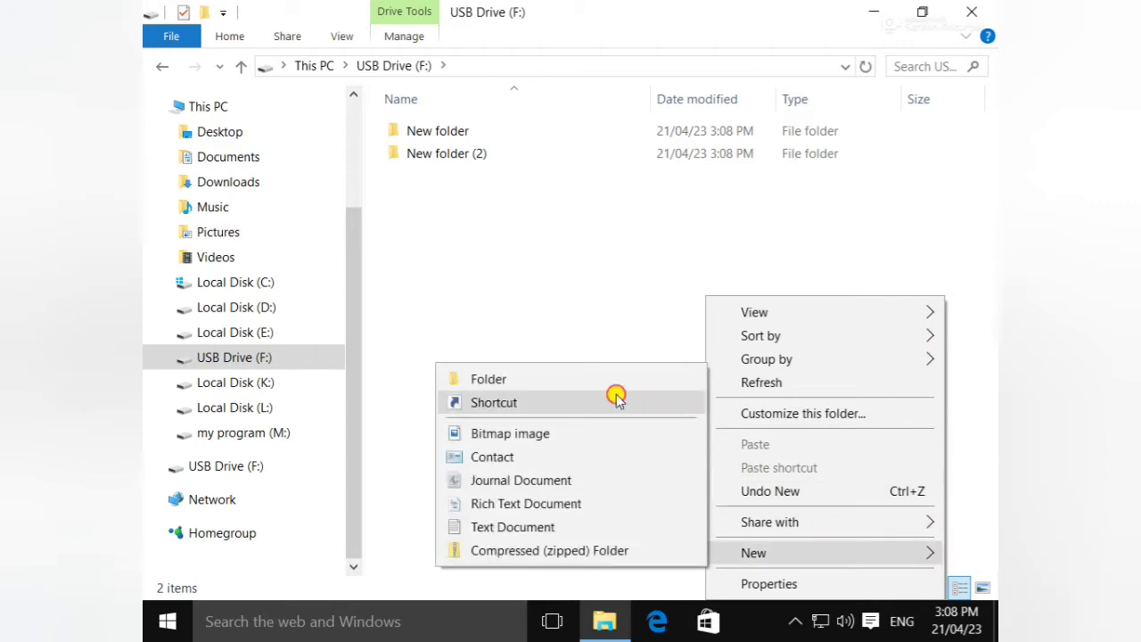
click(615, 381)
click(588, 322)
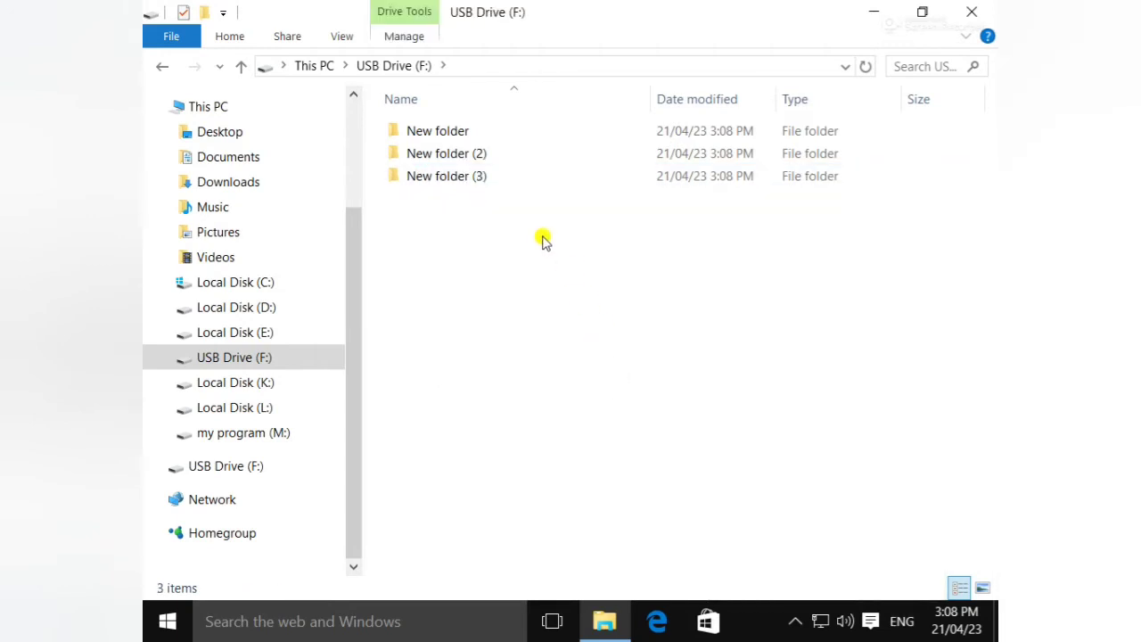
double_click(508, 176)
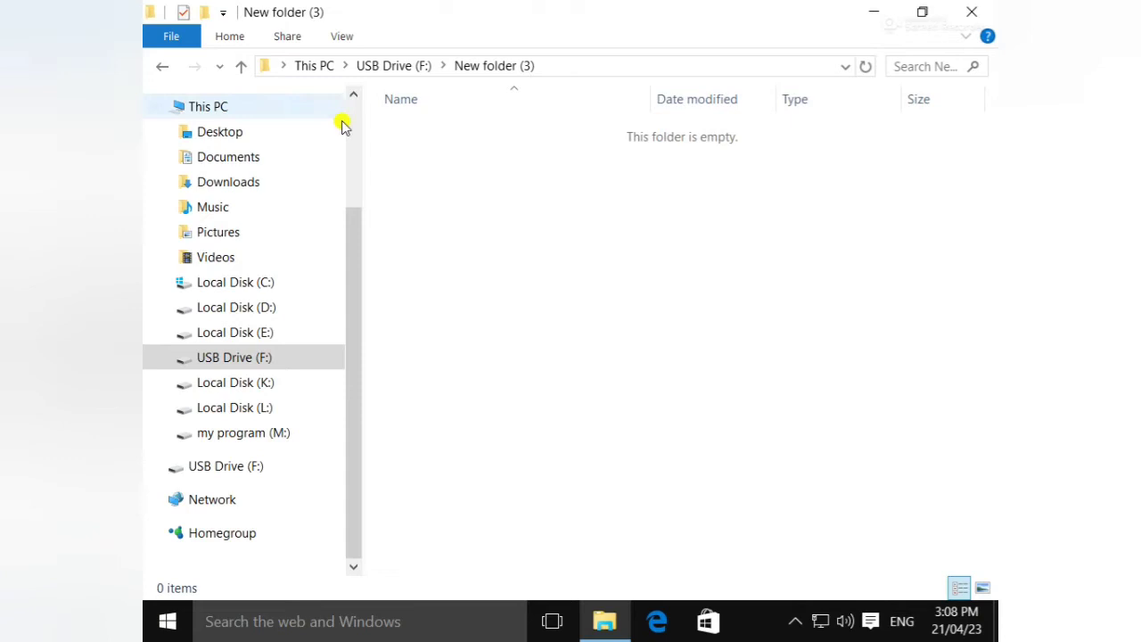
click(161, 66)
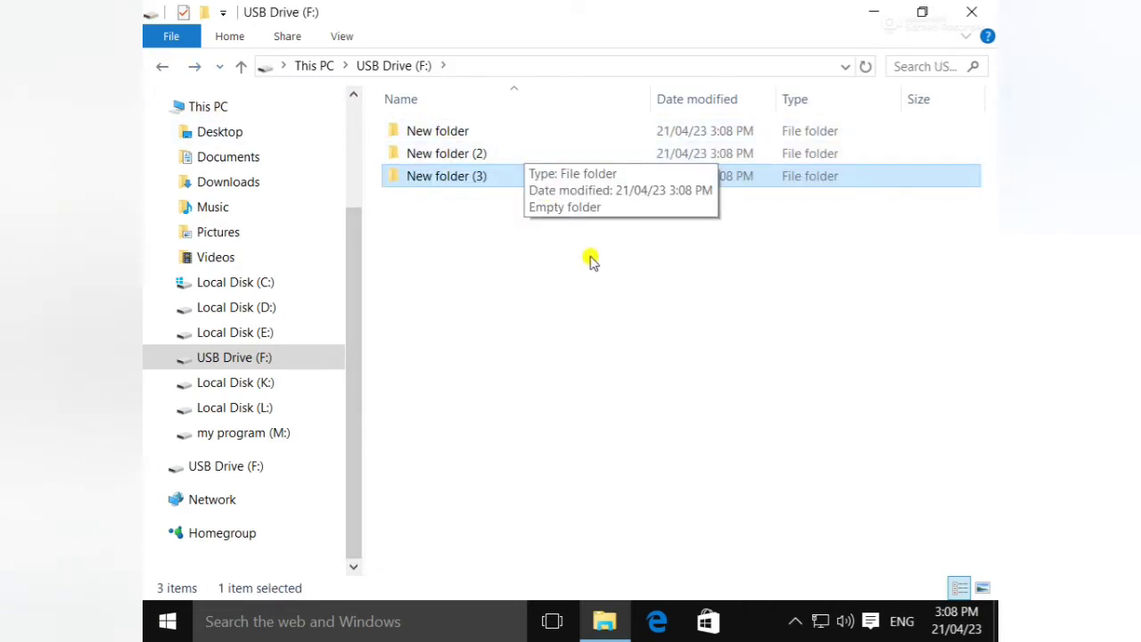
- Create a fourth folder named gc and open it
right_click(563, 323)
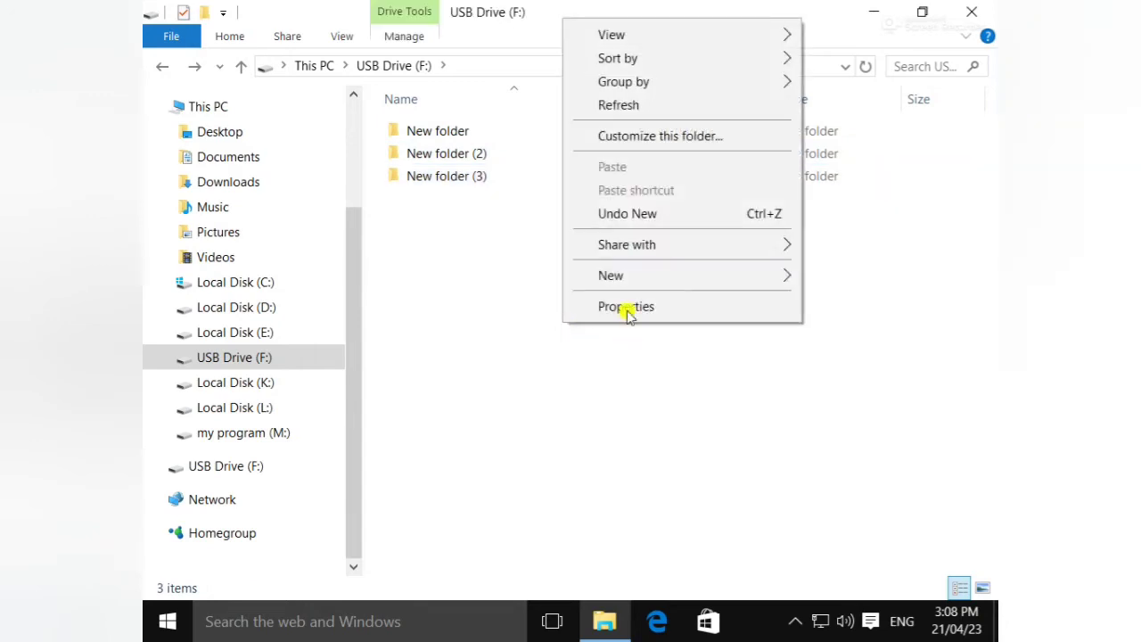
mouse_move(594, 283)
click(486, 283)
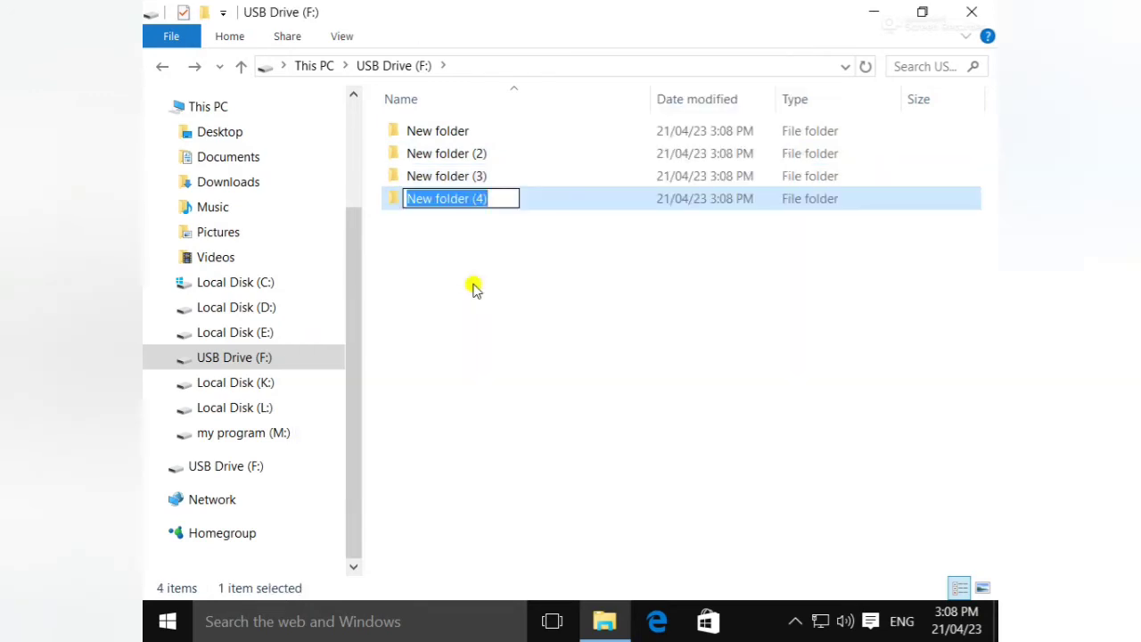
key(BackSpace)
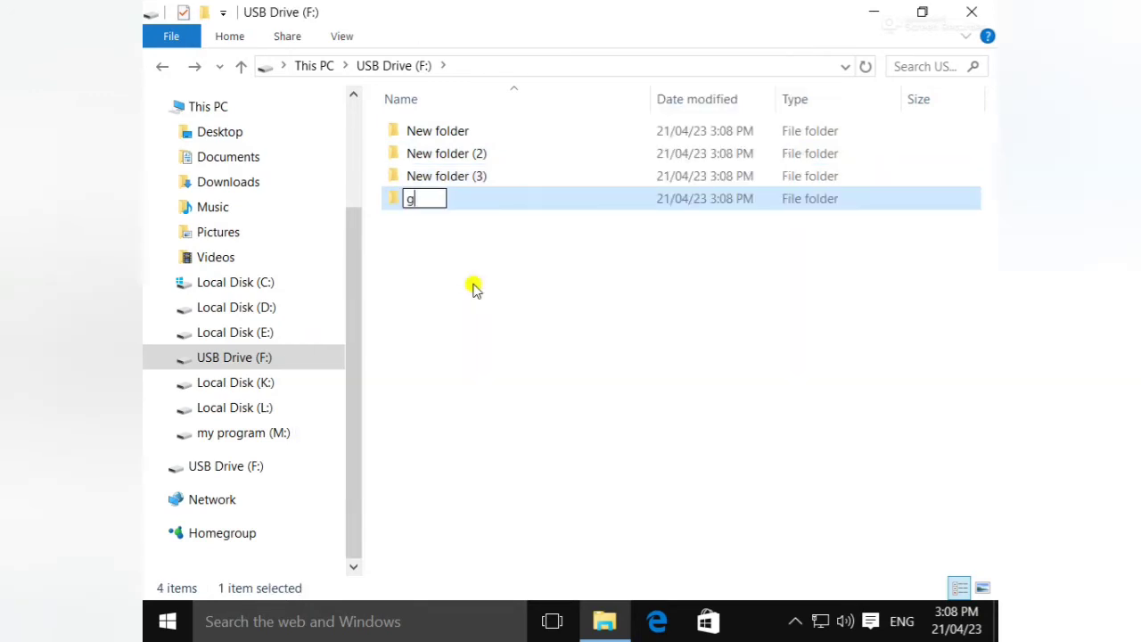
text(gc)
click(471, 285)
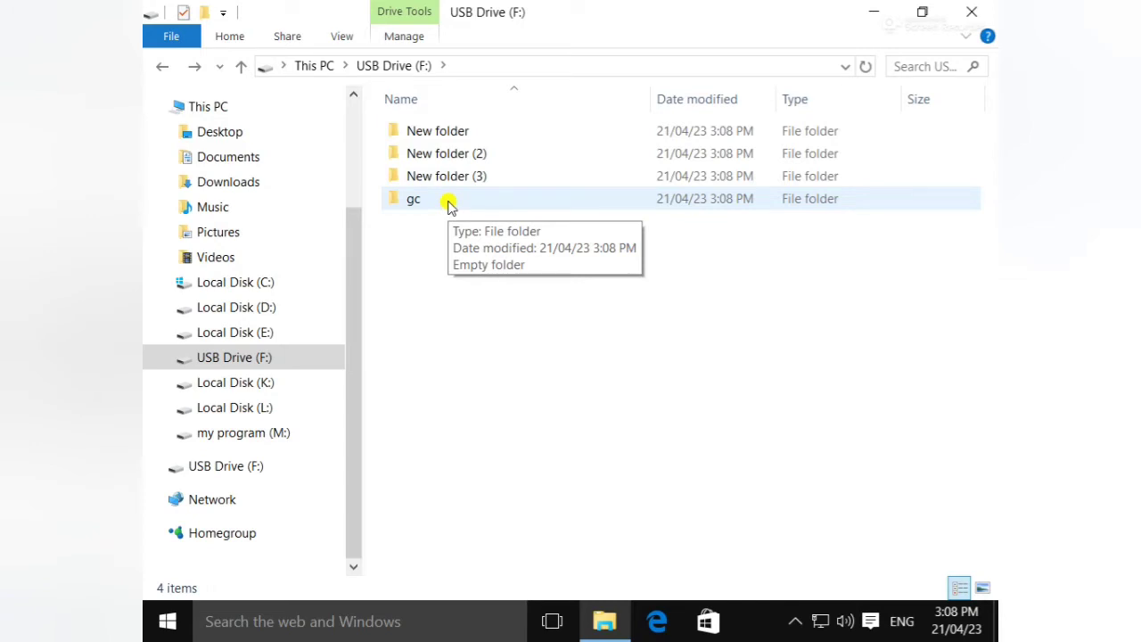
double_click(447, 203)
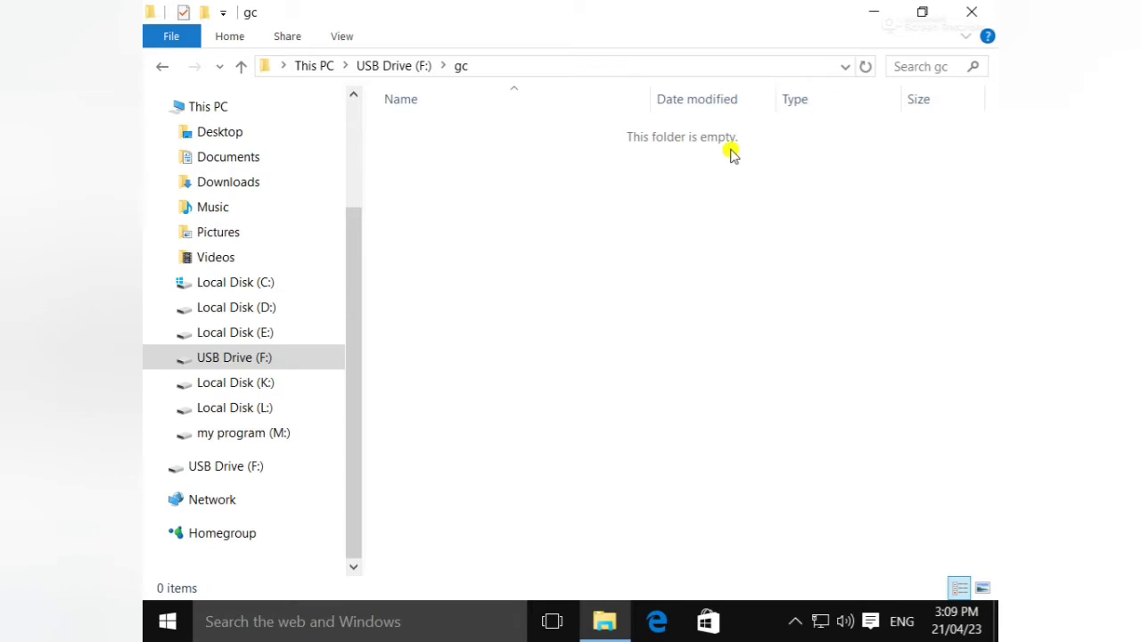
- Create 'New Text Document' inside the gc folder and open it in Notepad
click(162, 66)
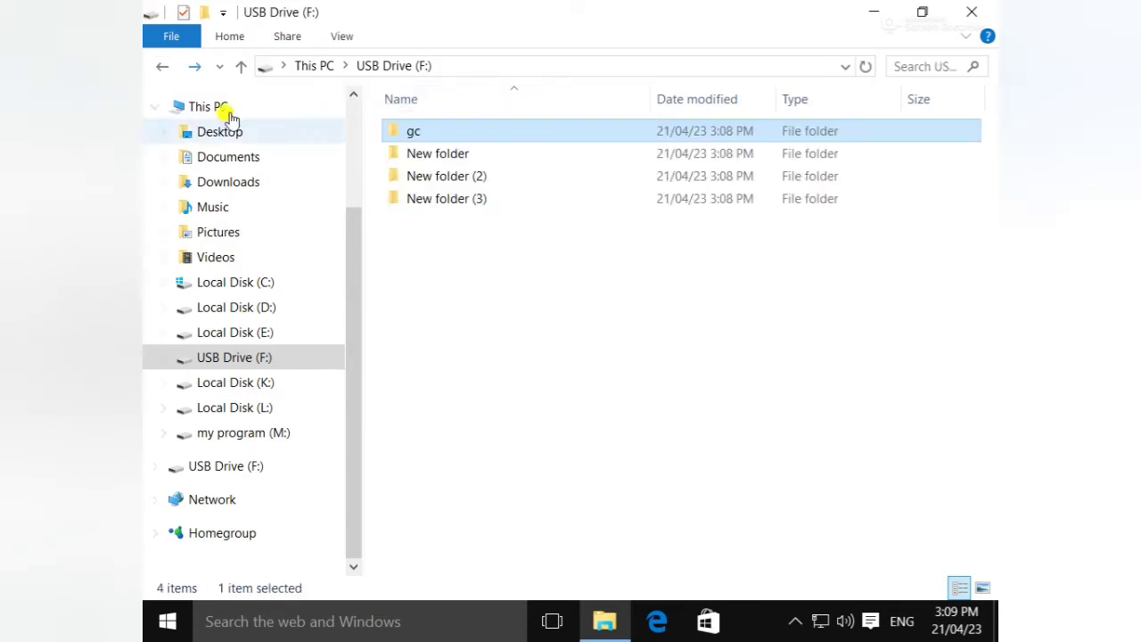
double_click(508, 140)
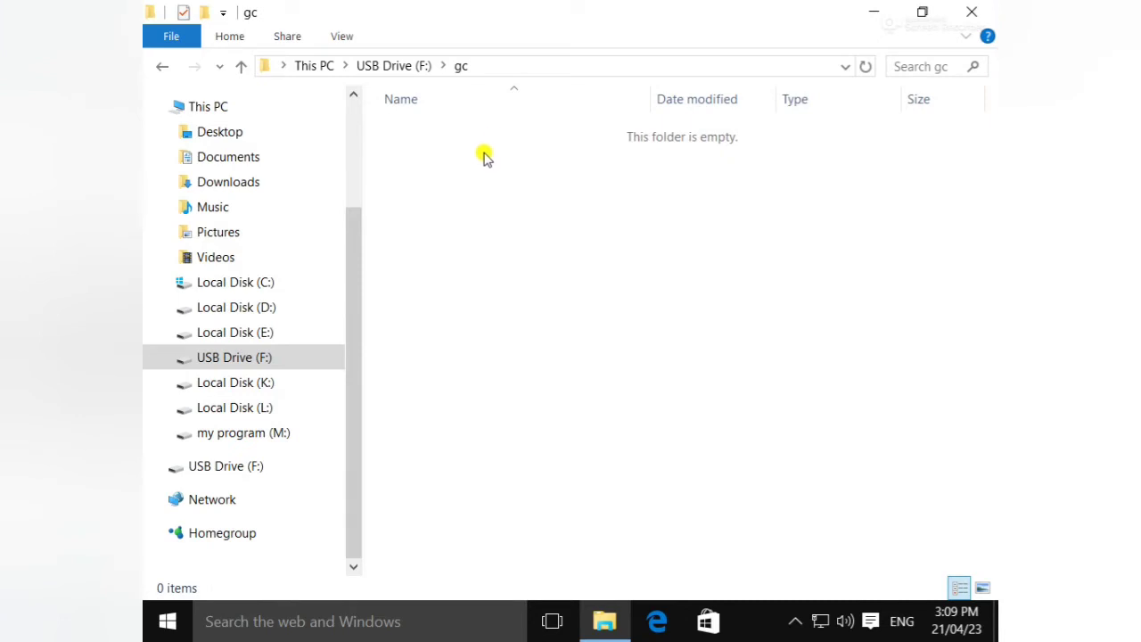
right_click(480, 172)
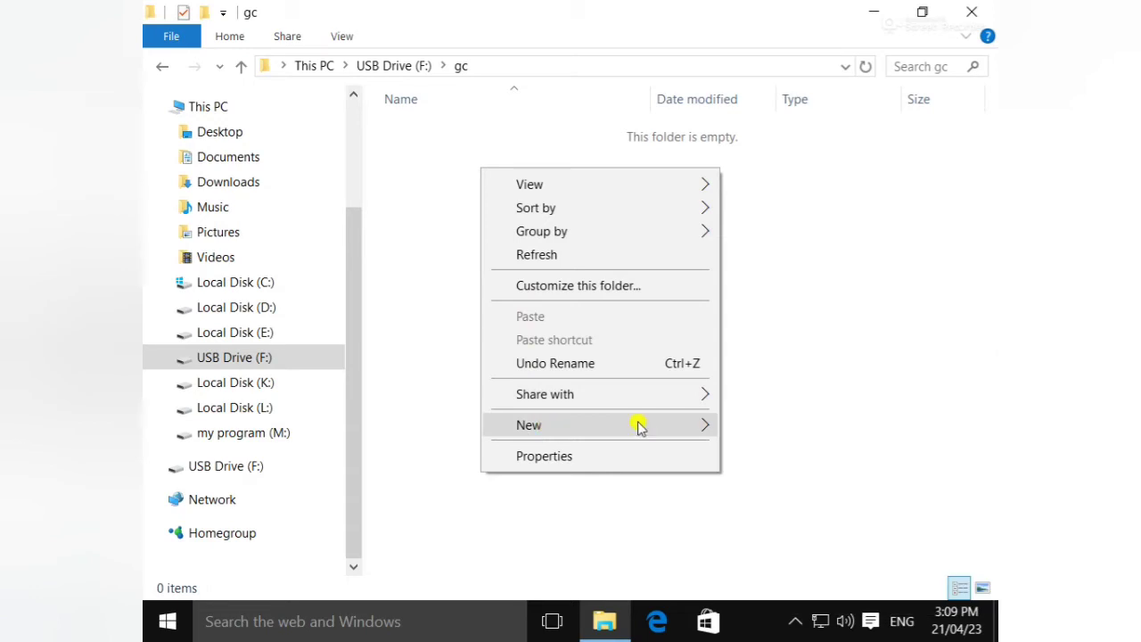
mouse_move(671, 425)
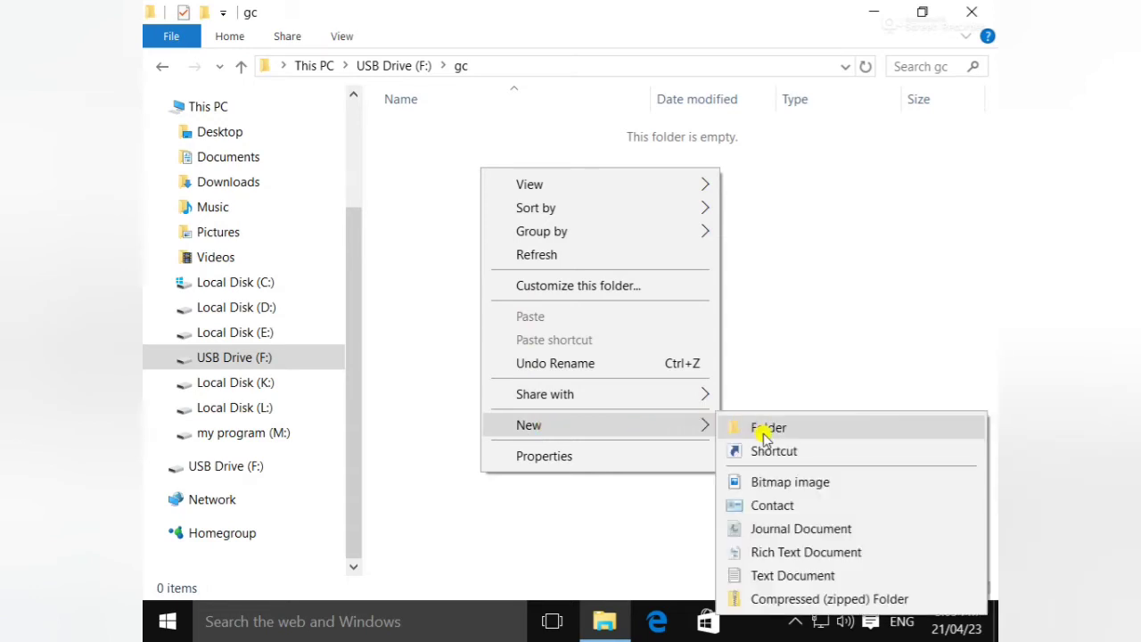
click(781, 575)
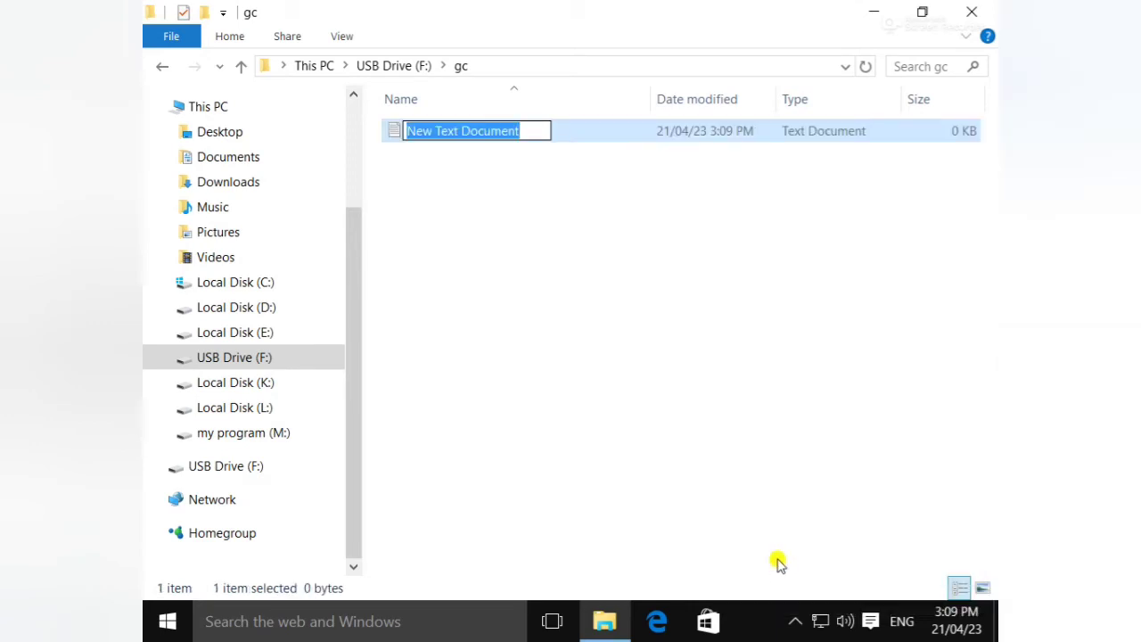
click(604, 267)
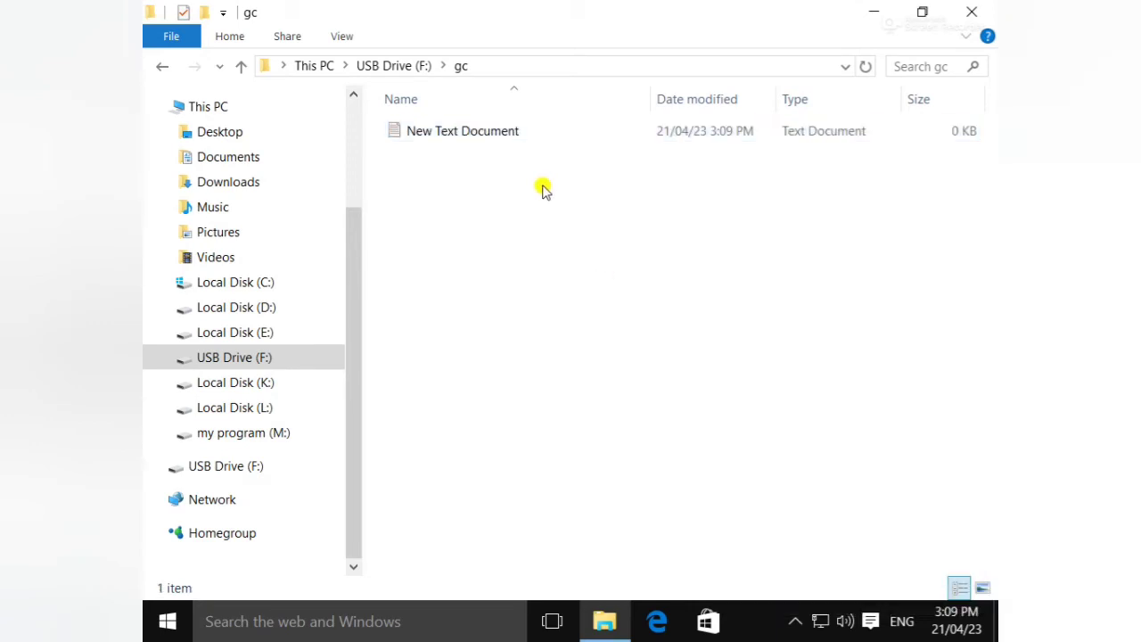
double_click(469, 138)
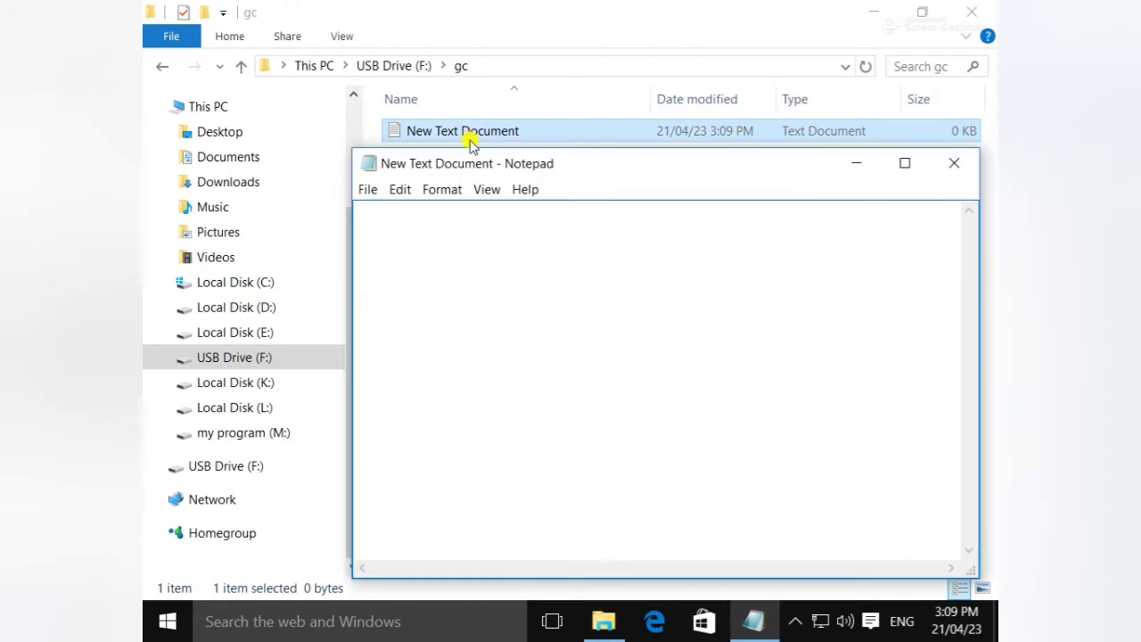
- Paste the folder-locker script into the blank Notepad document and maximize the window
right_click(516, 235)
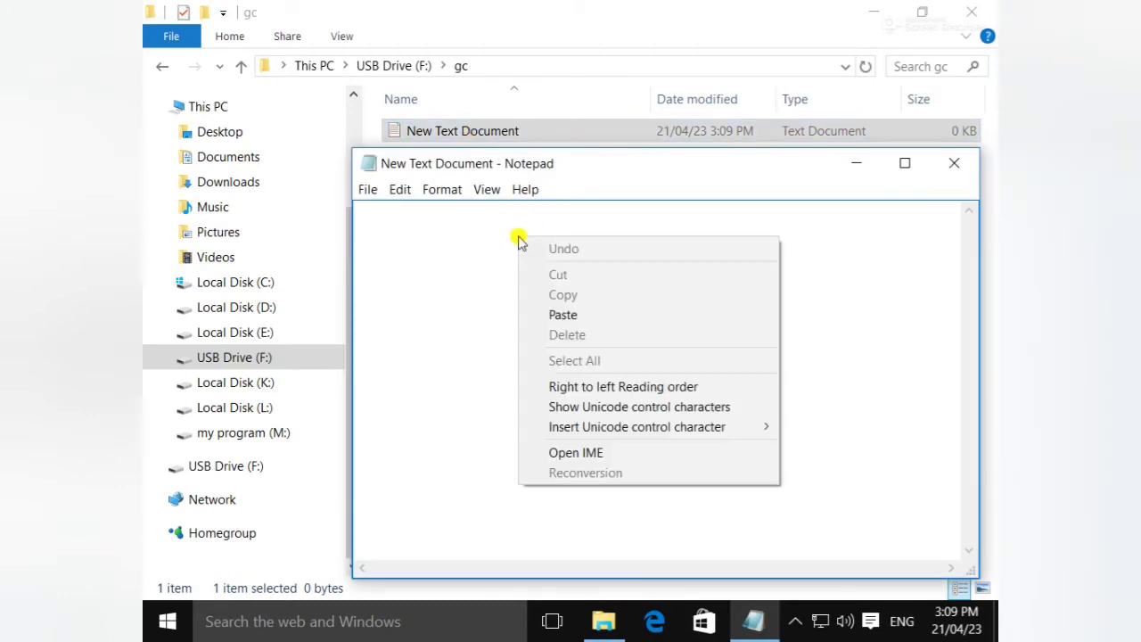
click(563, 314)
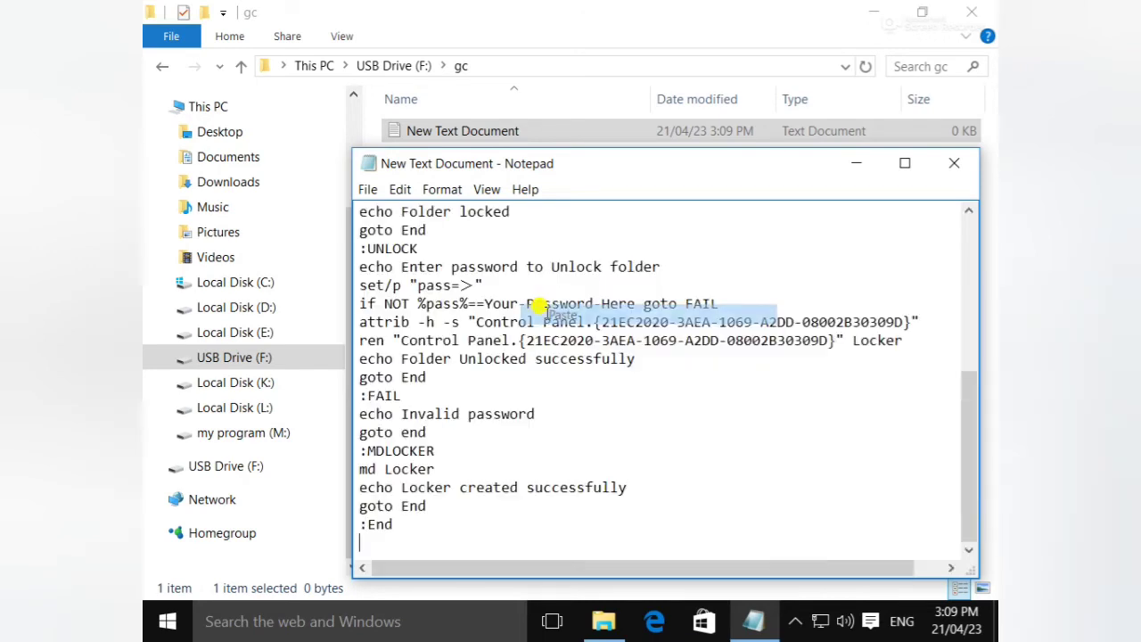
click(900, 163)
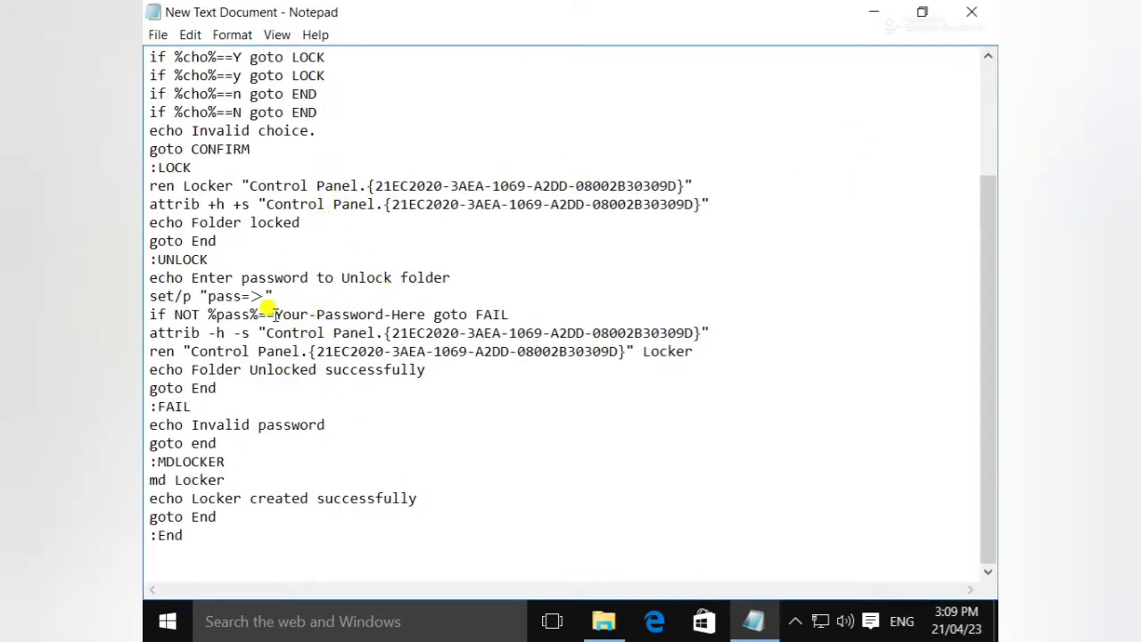
- Replace the Your-Password-Here placeholder on the if NOT line with your own password
drag(275, 314, 426, 314)
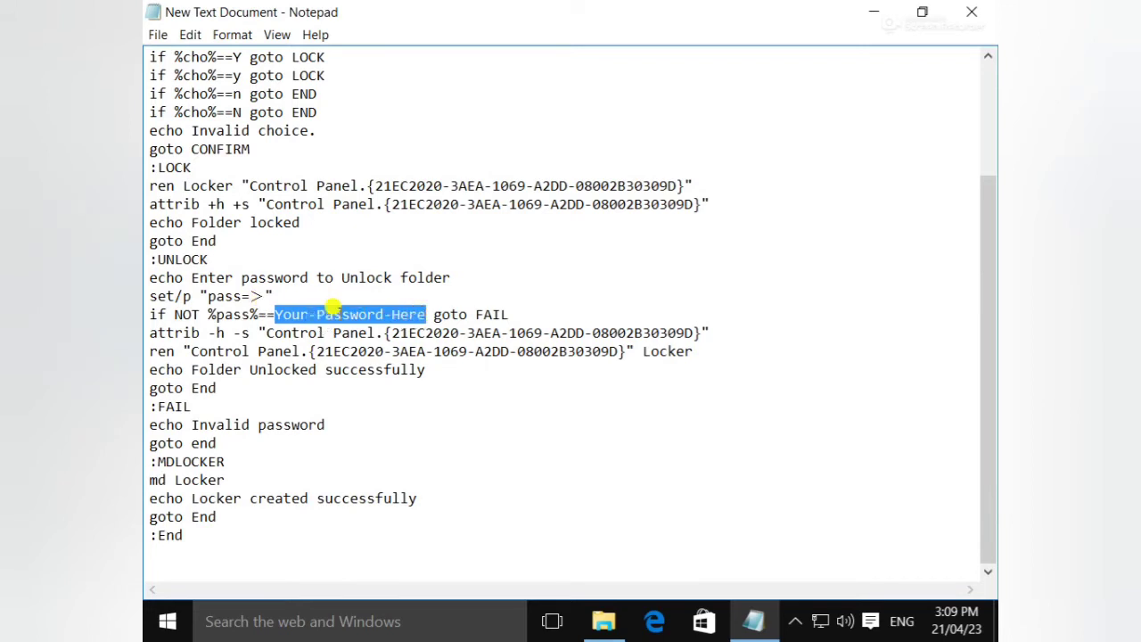
key(BackSpace)
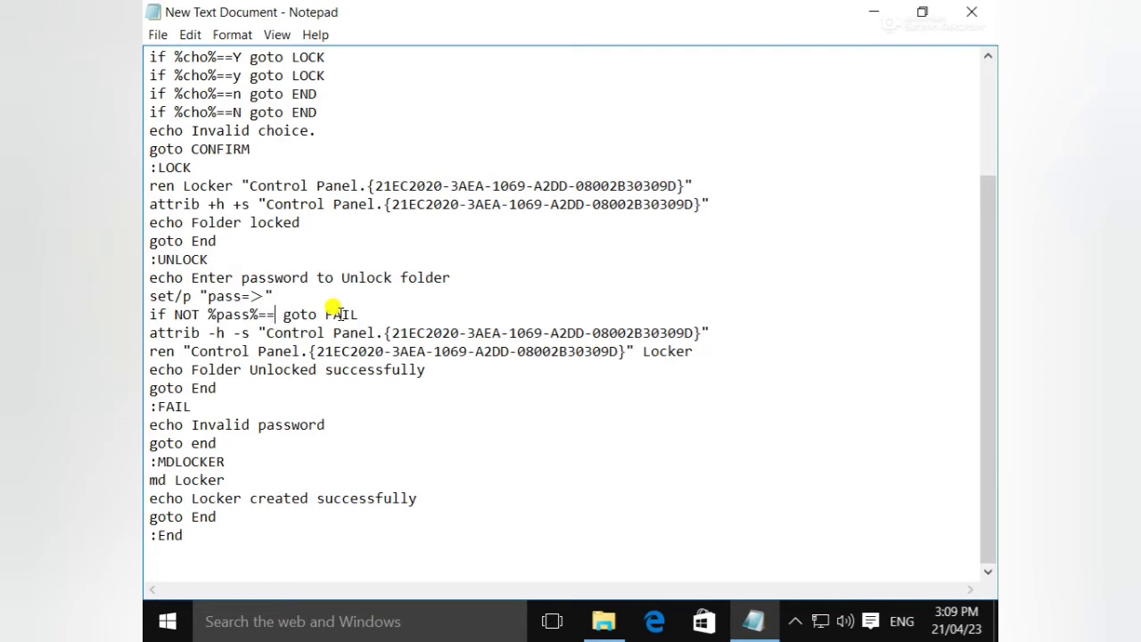
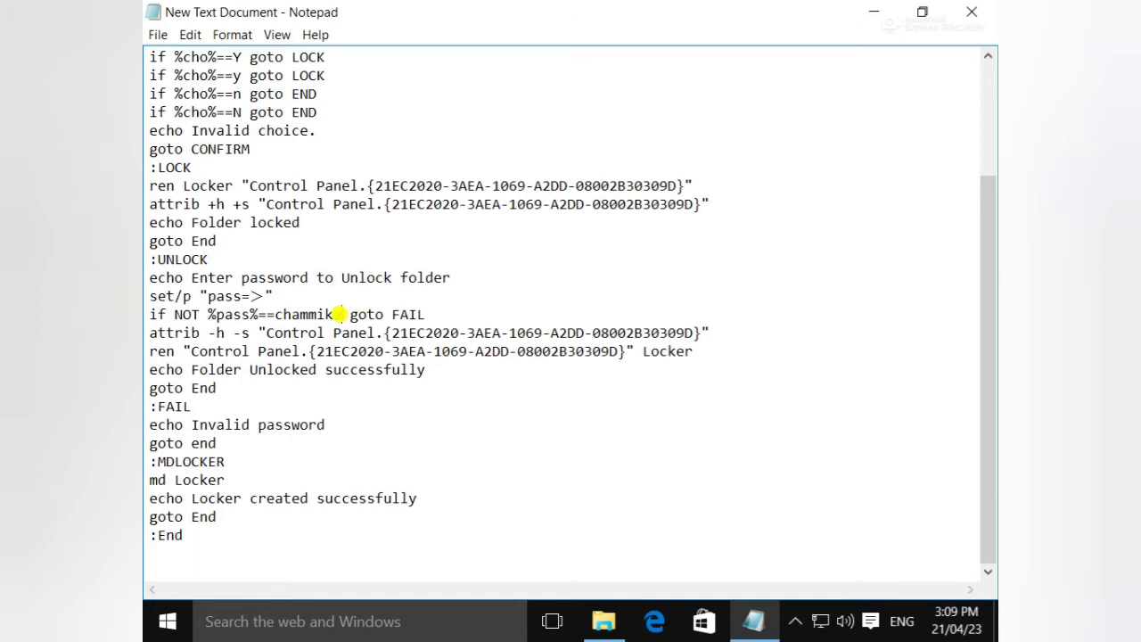
click(160, 34)
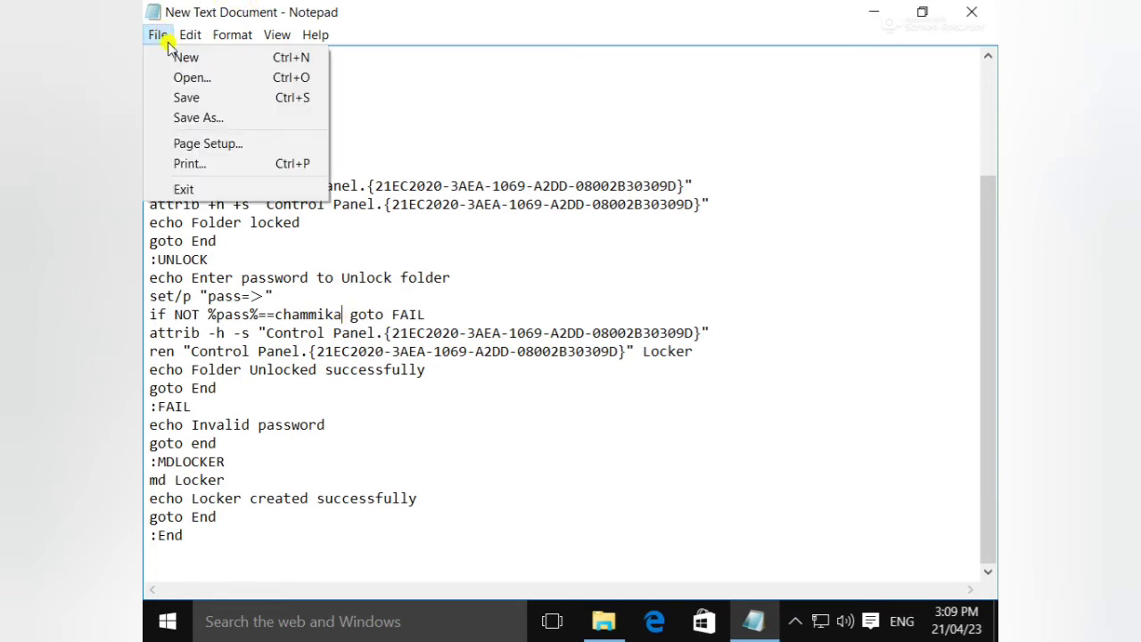
- Save the script in gc as new.bat with Save as type All Files, accepting the encoding warning
click(212, 117)
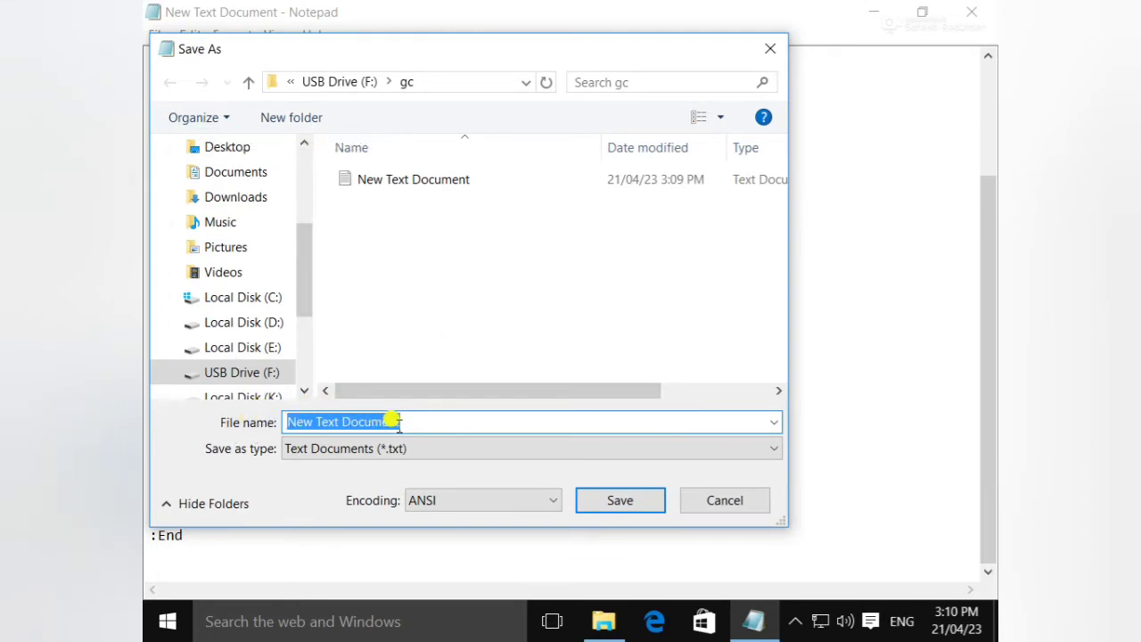
key(BackSpace)
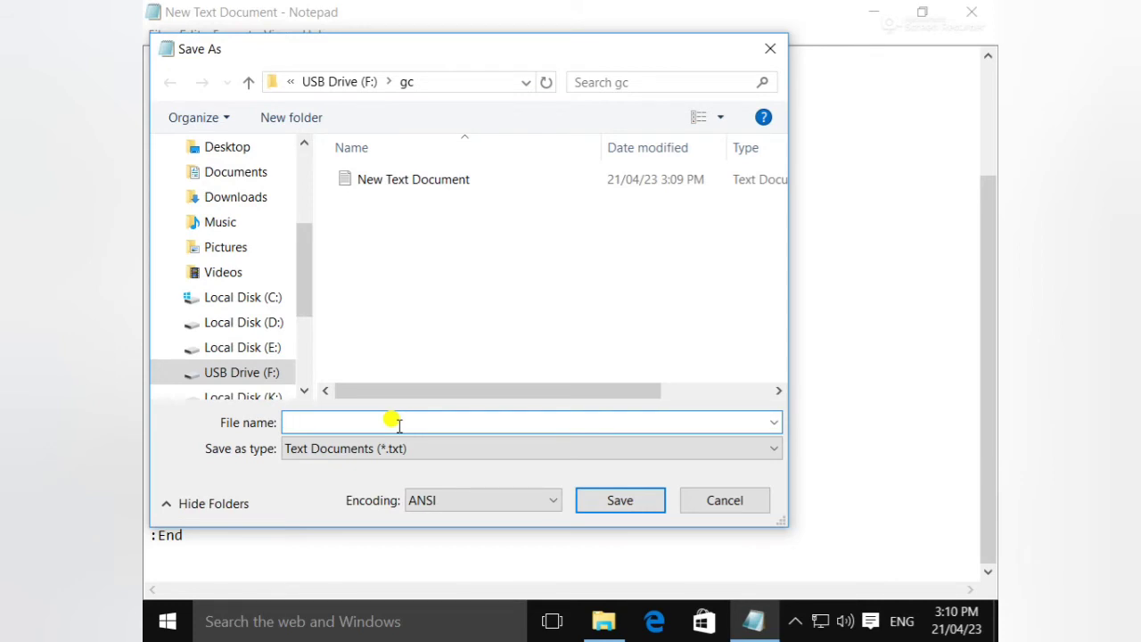
text(new)
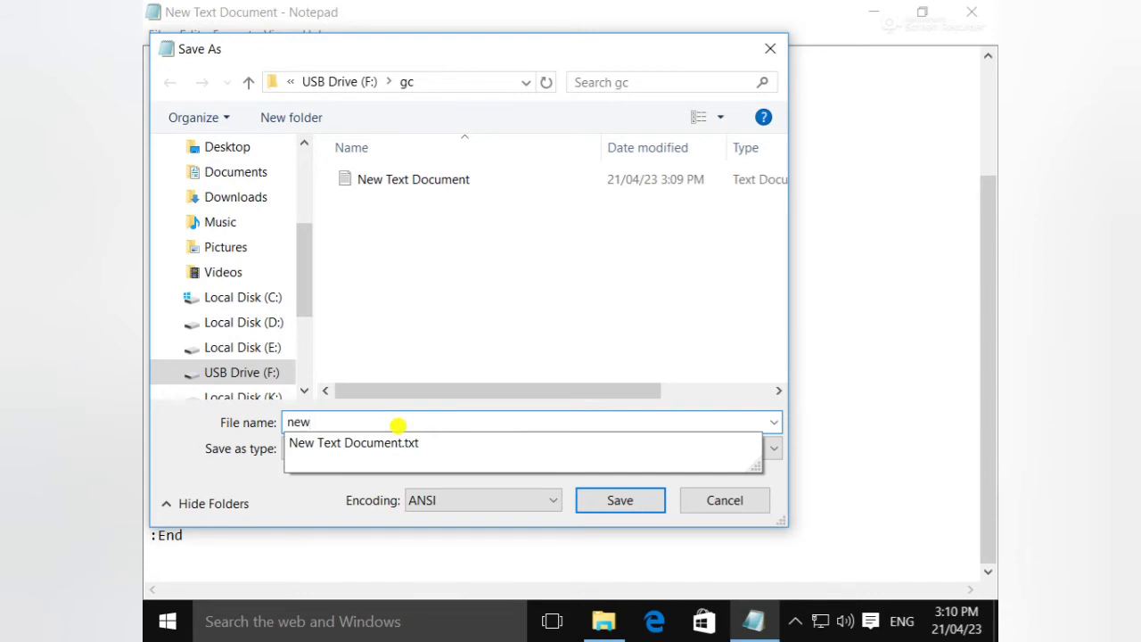
text(.bat)
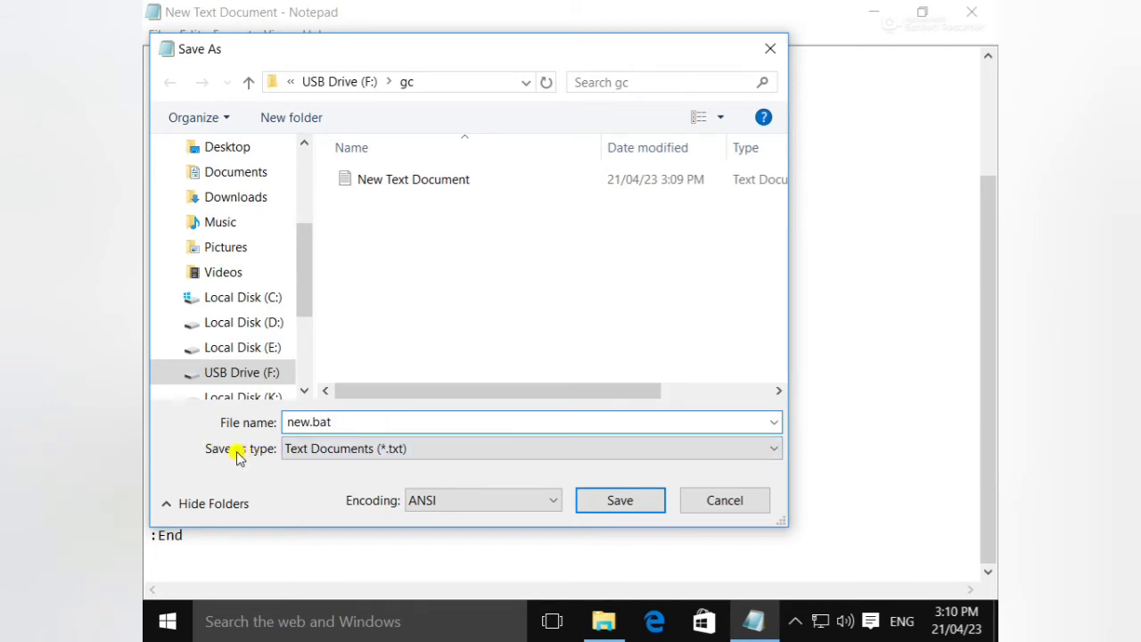
click(775, 450)
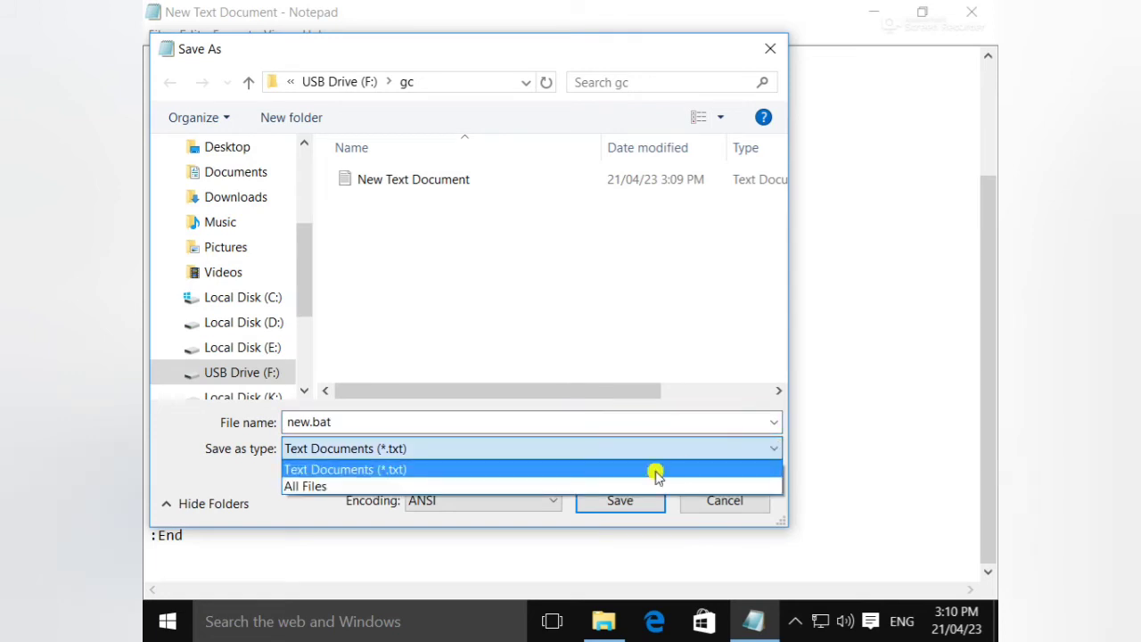
click(456, 501)
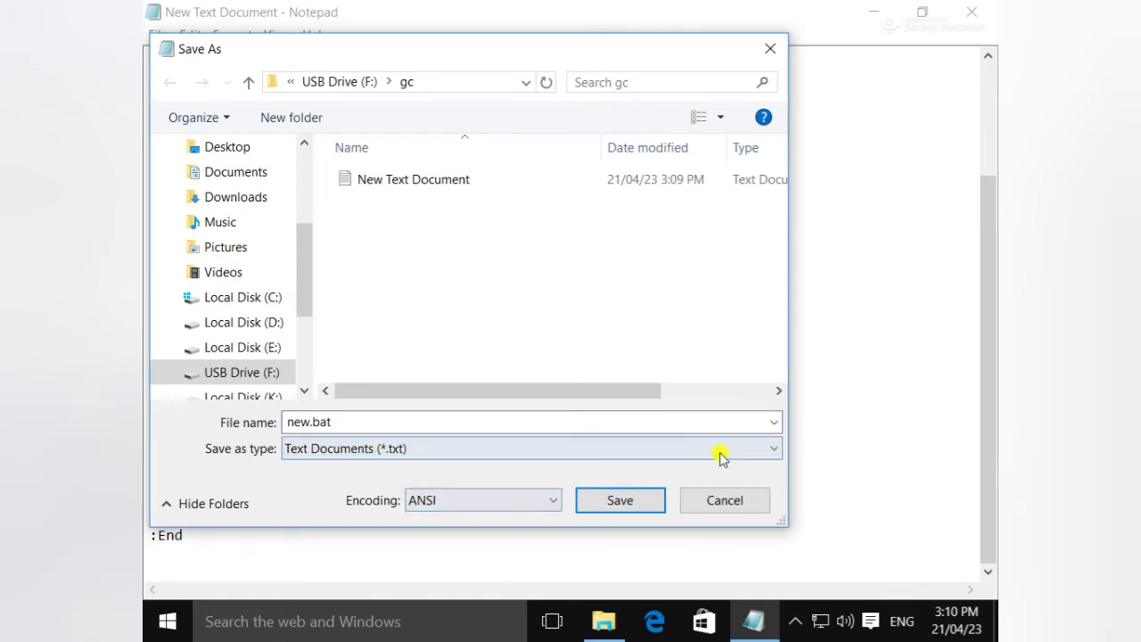
click(768, 453)
click(346, 486)
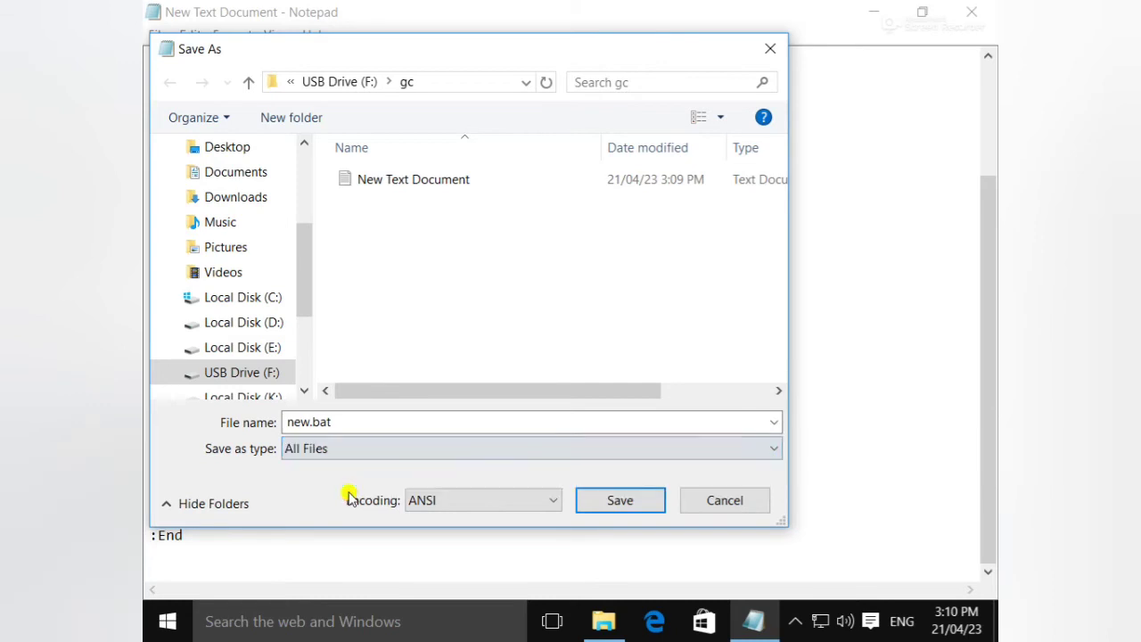
click(630, 500)
click(661, 419)
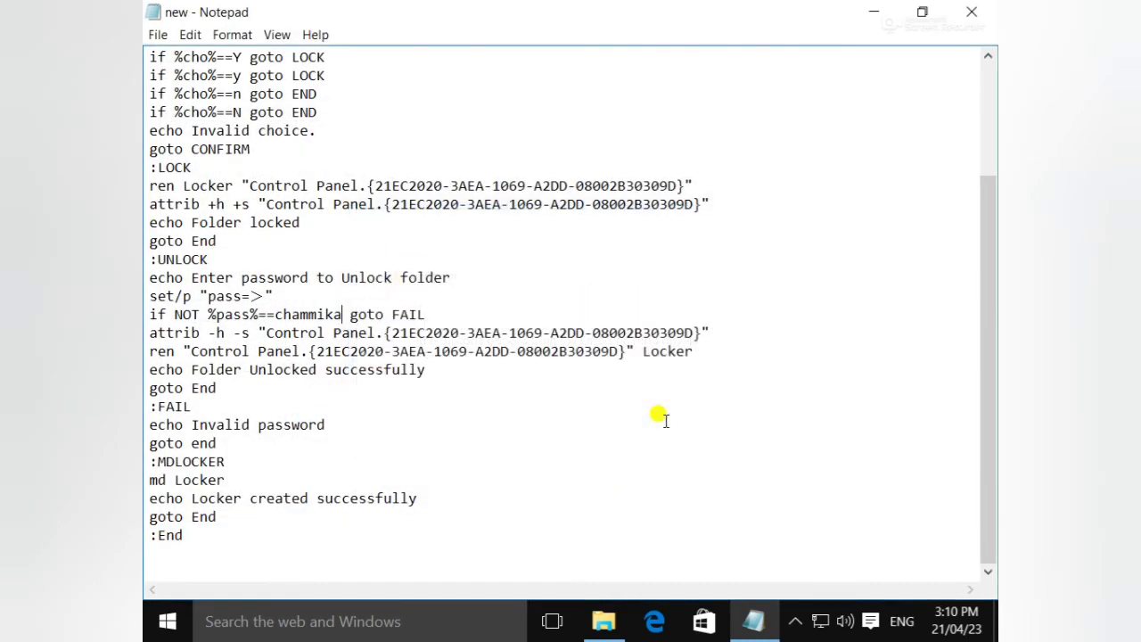
- Close Notepad, refresh the desktop, and navigate through This PC and USB Drive (F:) to gc
click(972, 12)
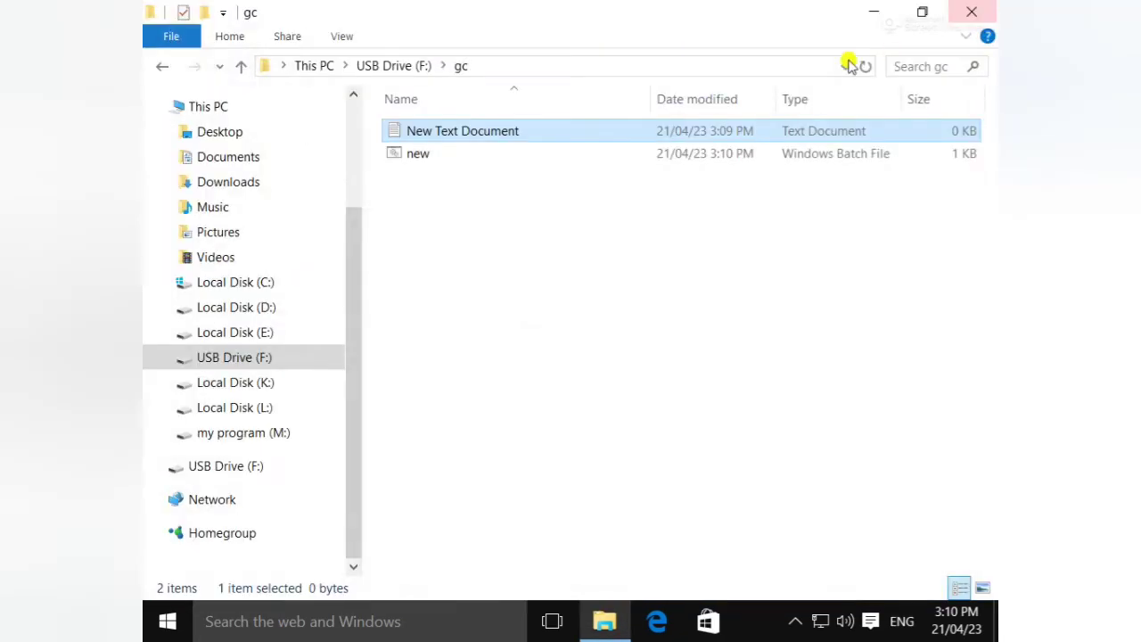
right_click(749, 15)
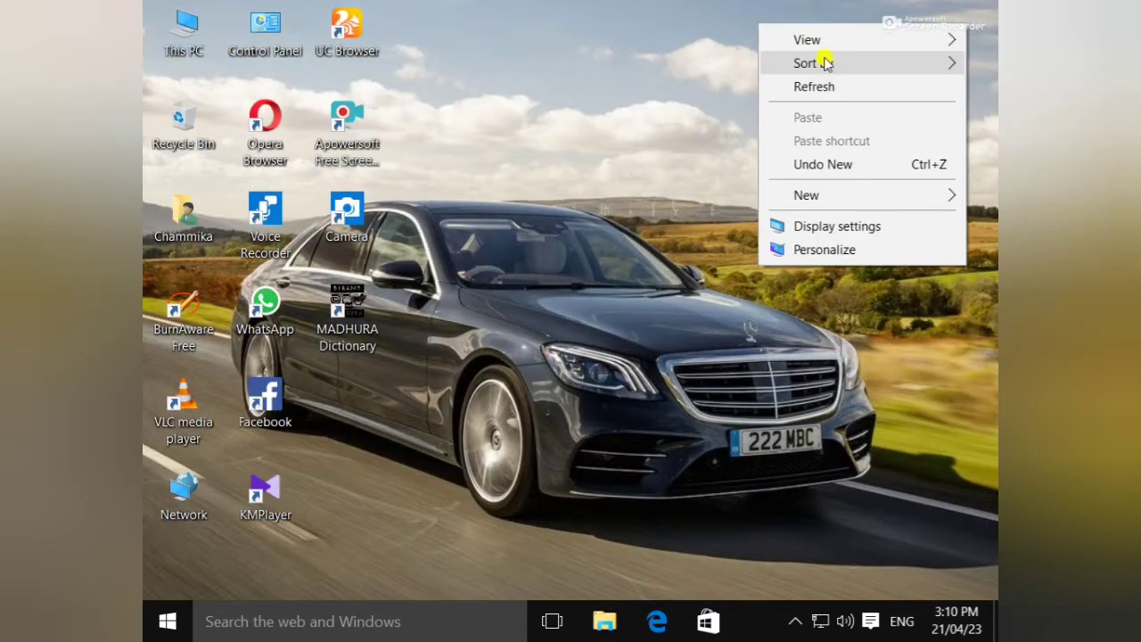
click(822, 83)
double_click(214, 38)
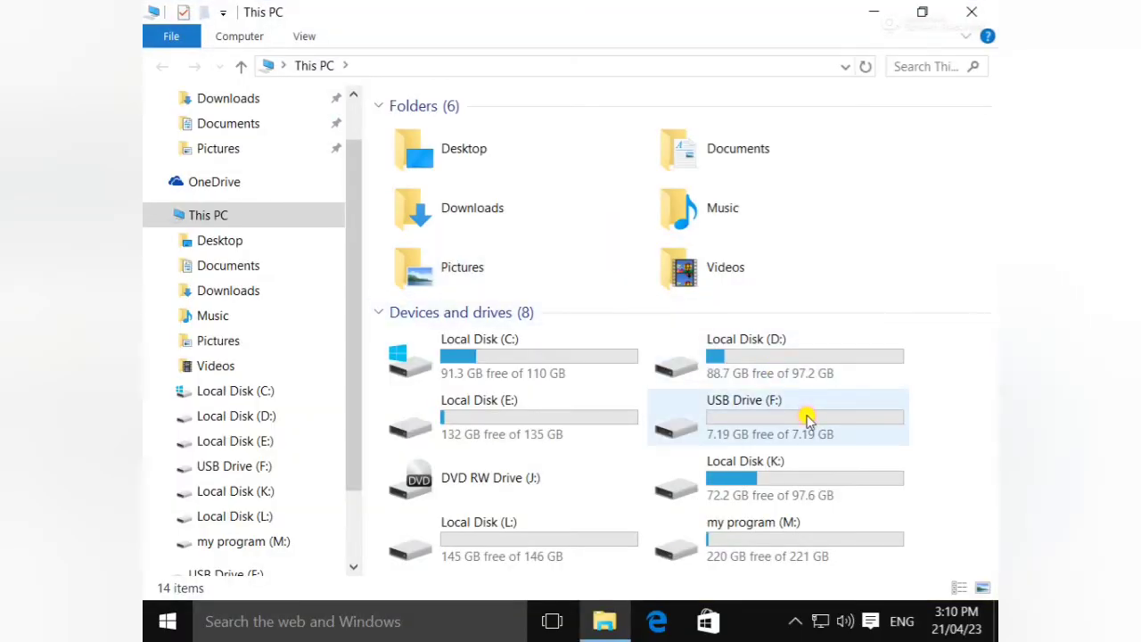
double_click(806, 419)
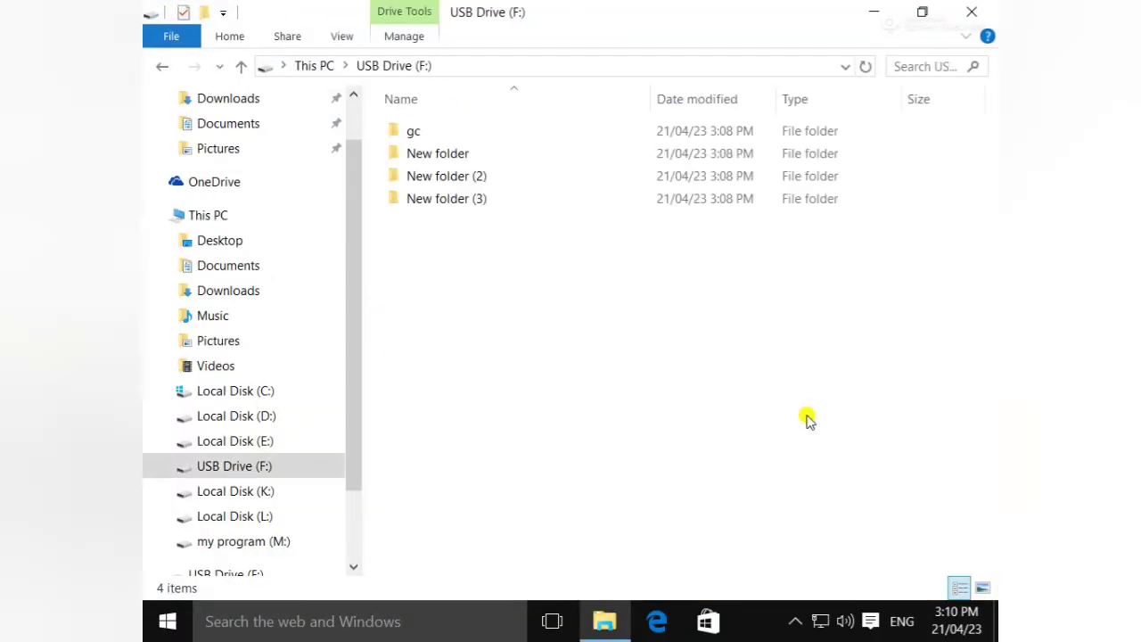
double_click(469, 135)
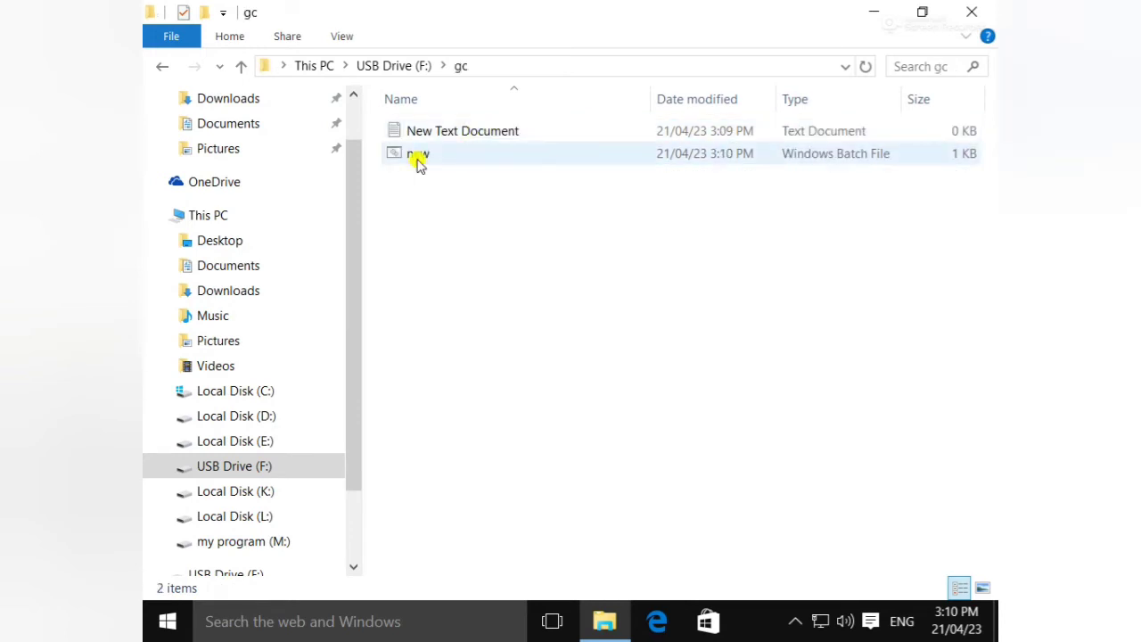
- Open and close the empty New Text Document, then select the new batch file
double_click(488, 138)
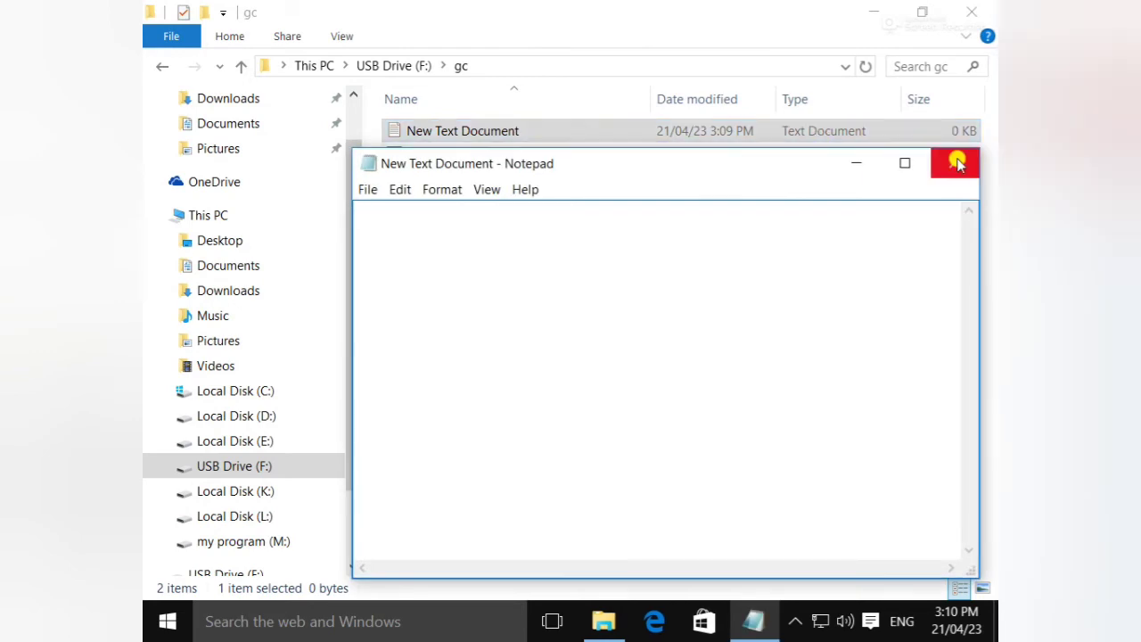
click(954, 162)
click(427, 154)
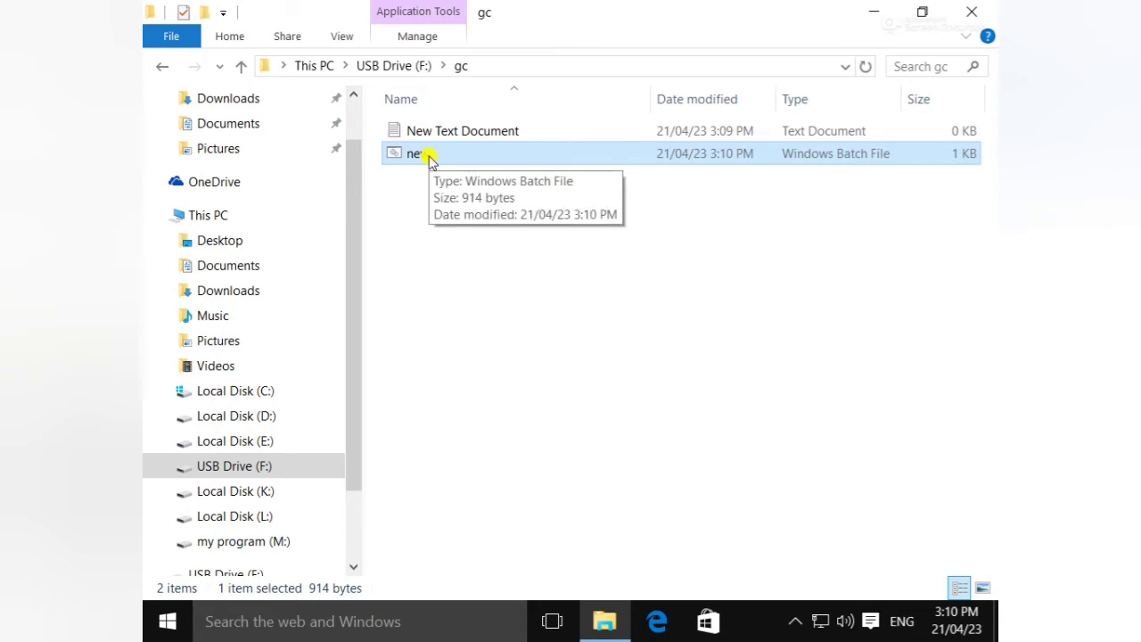
- Run new.bat to create the Locker folder and open it
double_click(429, 156)
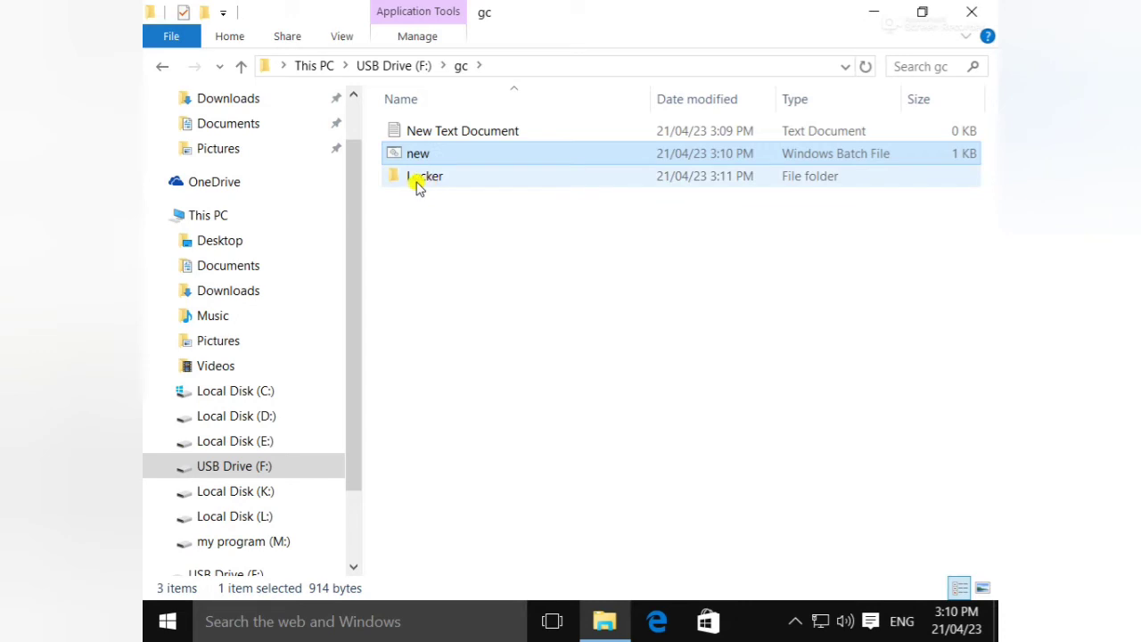
click(462, 214)
click(450, 189)
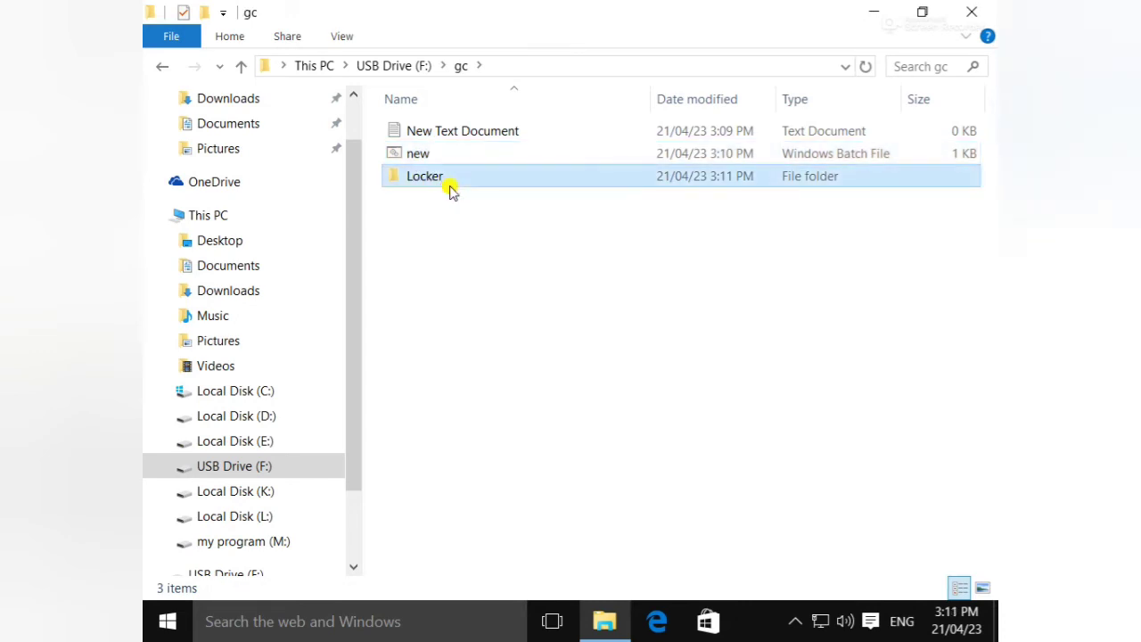
double_click(450, 190)
- Drag the 16 desktop icons into Locker as shortcuts, then close the window and reopen This PC
drag(519, 18, 826, 96)
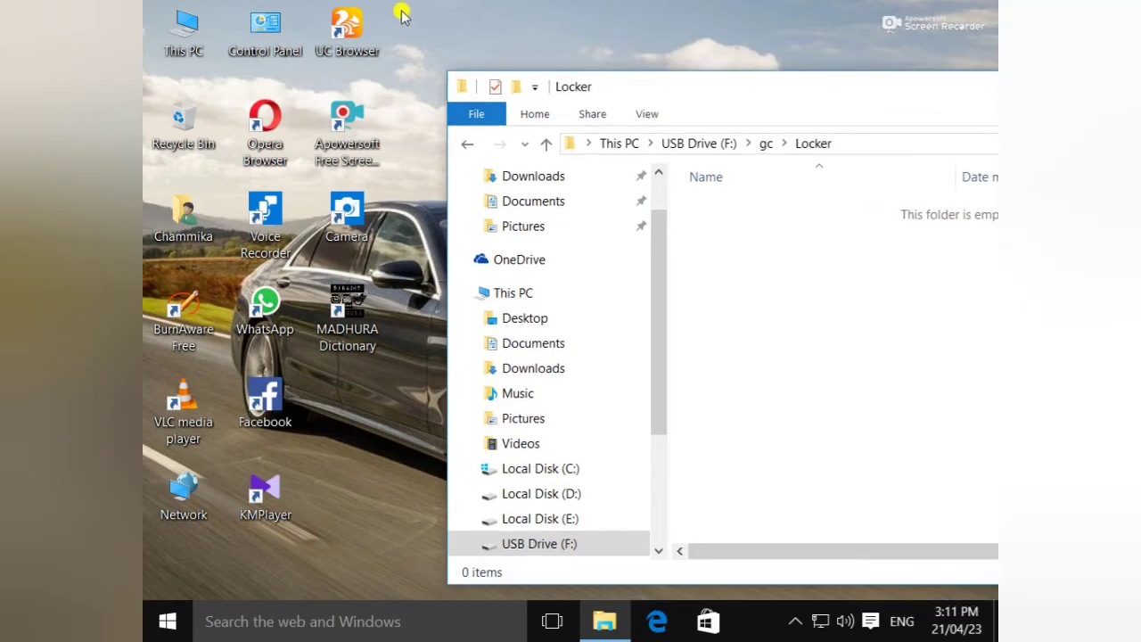
drag(398, 7, 161, 535)
drag(183, 406, 929, 404)
drag(736, 99, 460, 97)
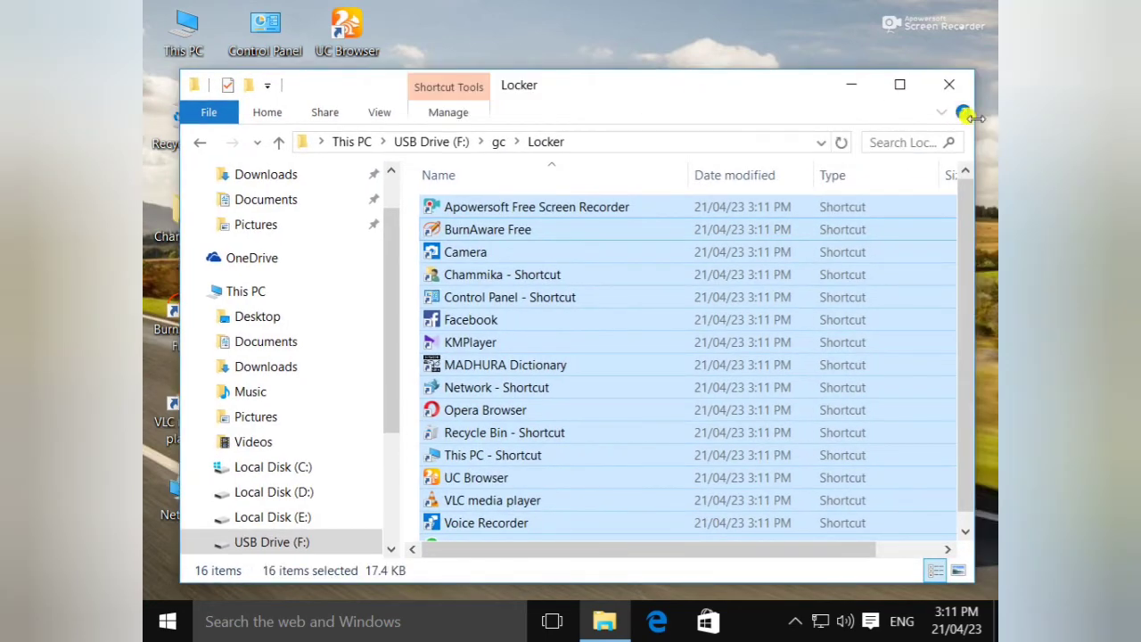
click(900, 85)
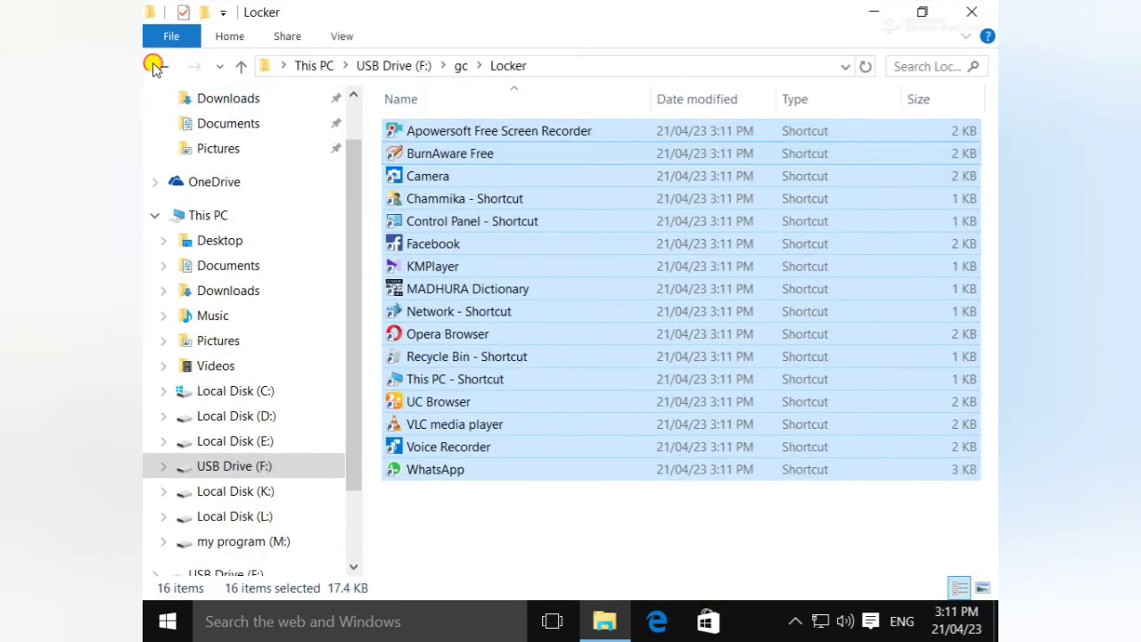
click(241, 64)
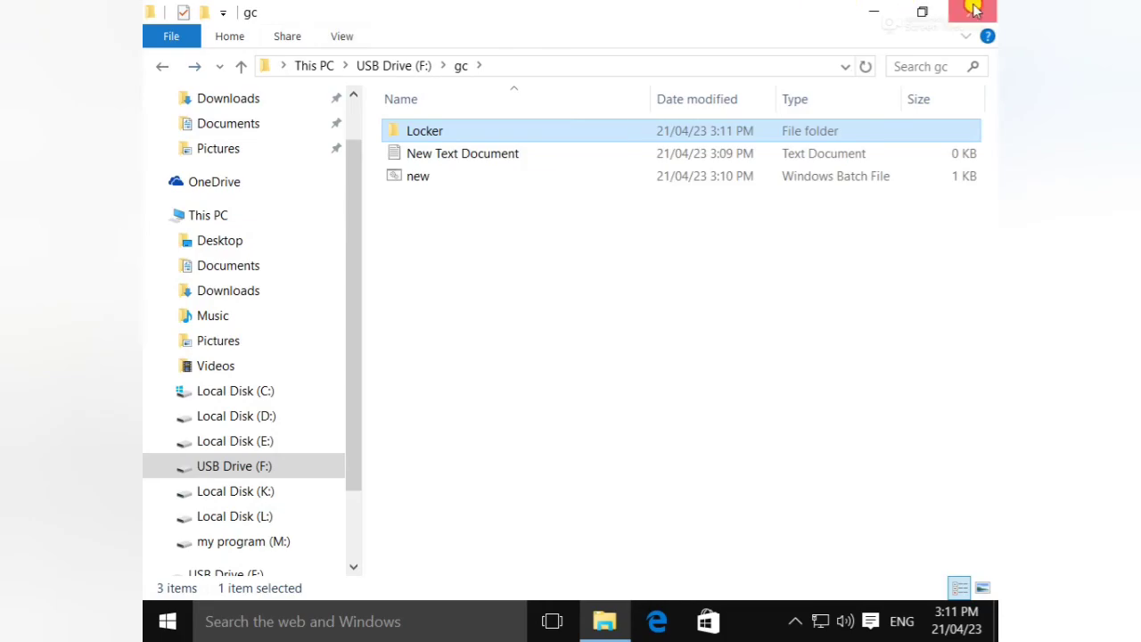
click(972, 12)
double_click(178, 26)
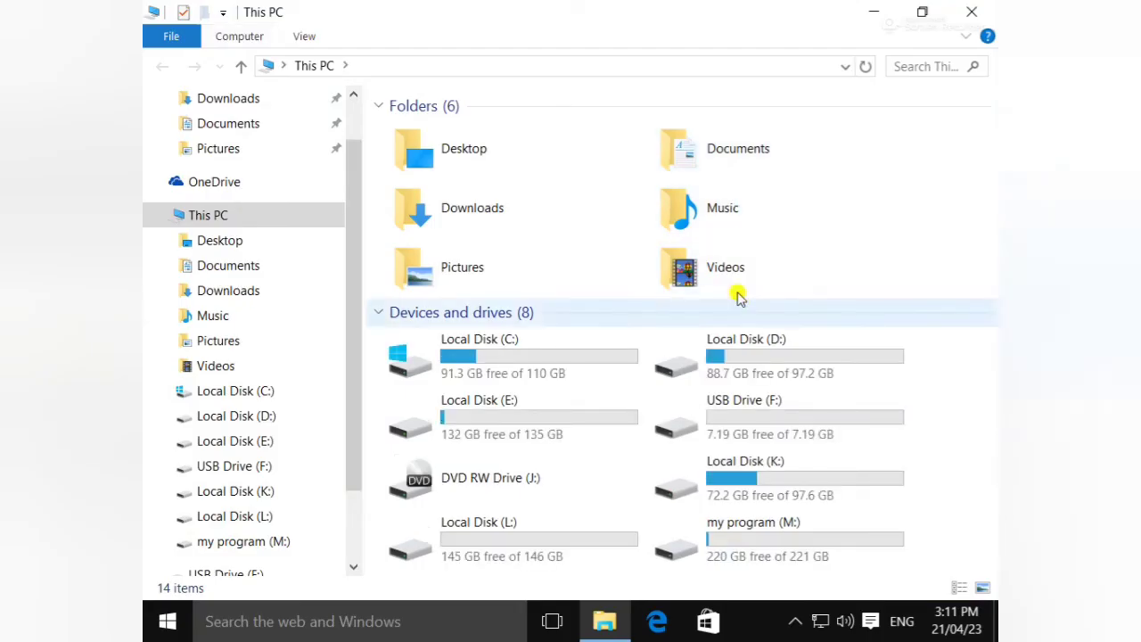
- Check Locker's 16 shortcuts via USB Drive (F:) > gc, go back, and reopen then close New Text Document
double_click(806, 434)
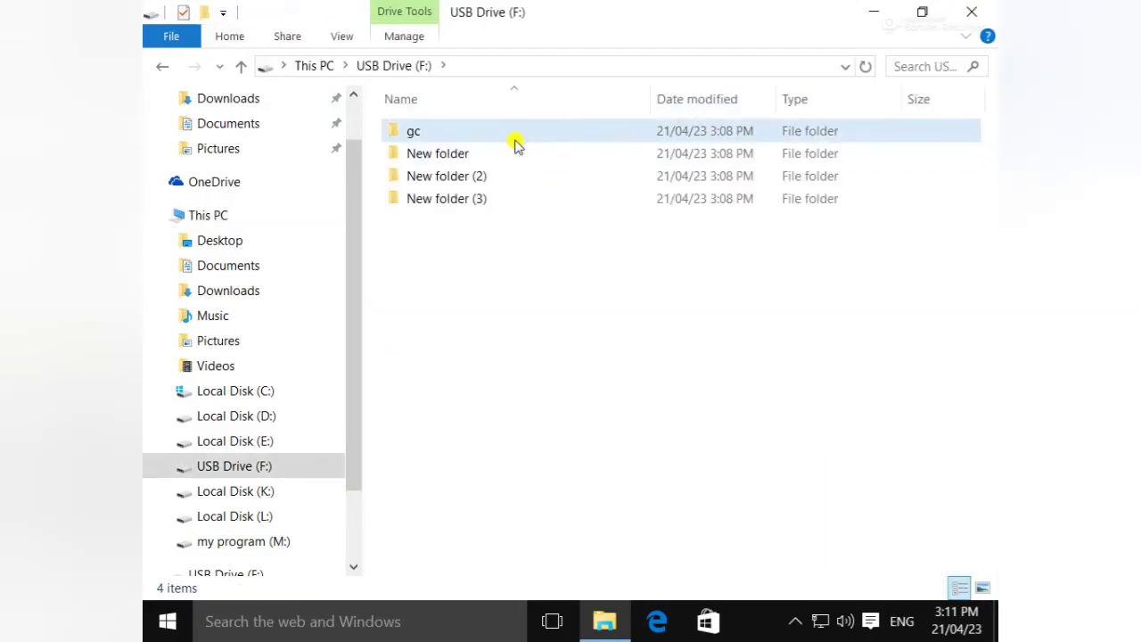
double_click(514, 134)
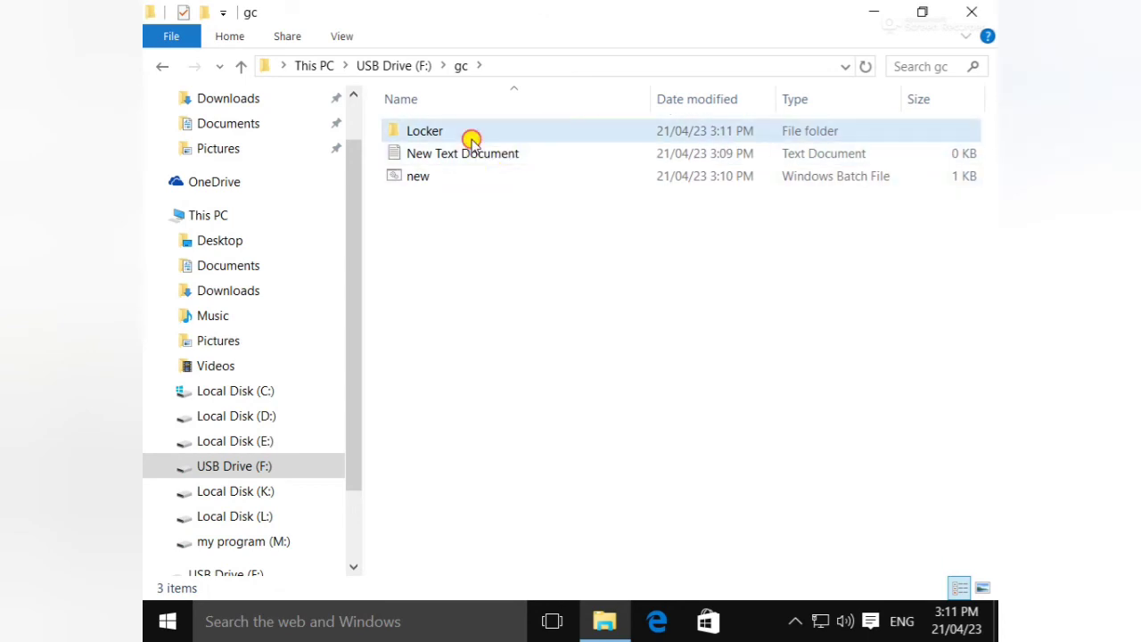
double_click(471, 138)
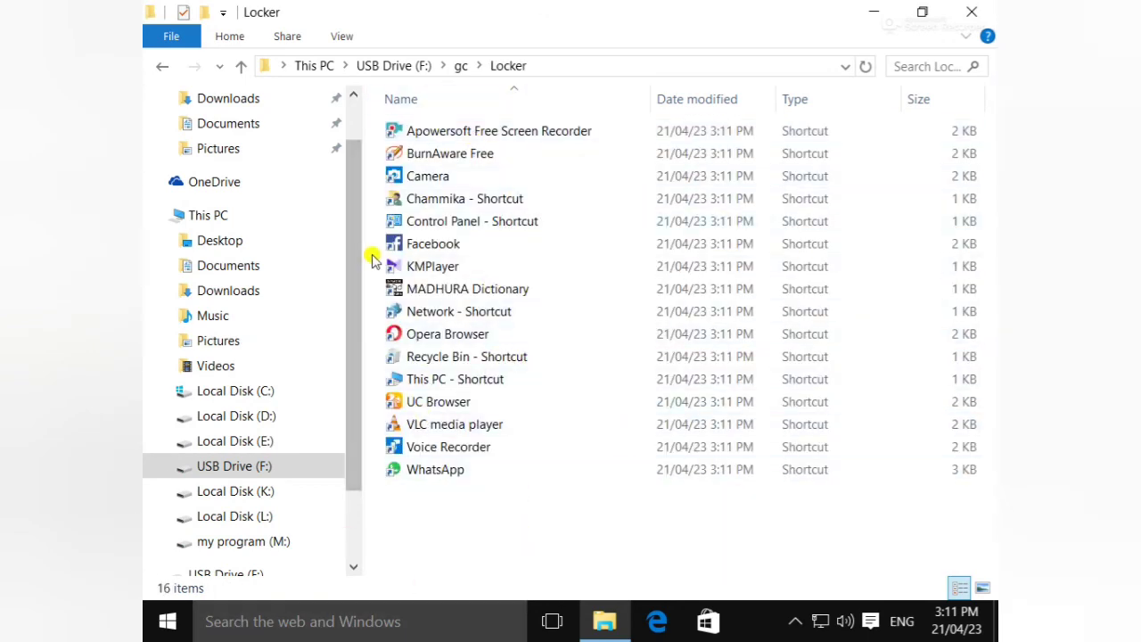
click(161, 67)
click(160, 67)
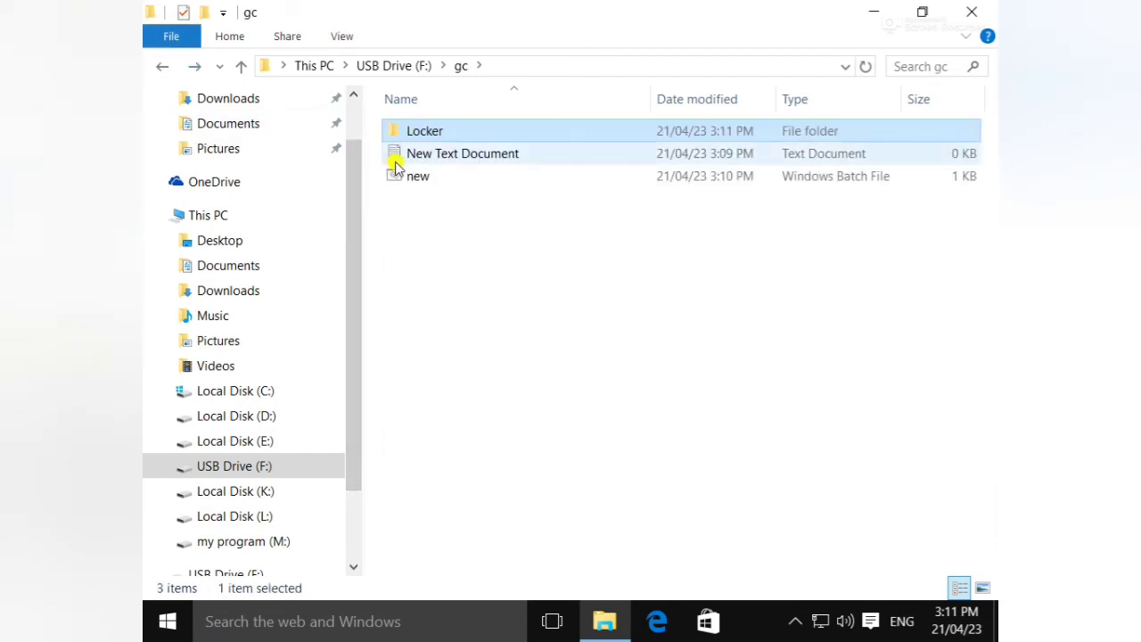
double_click(512, 161)
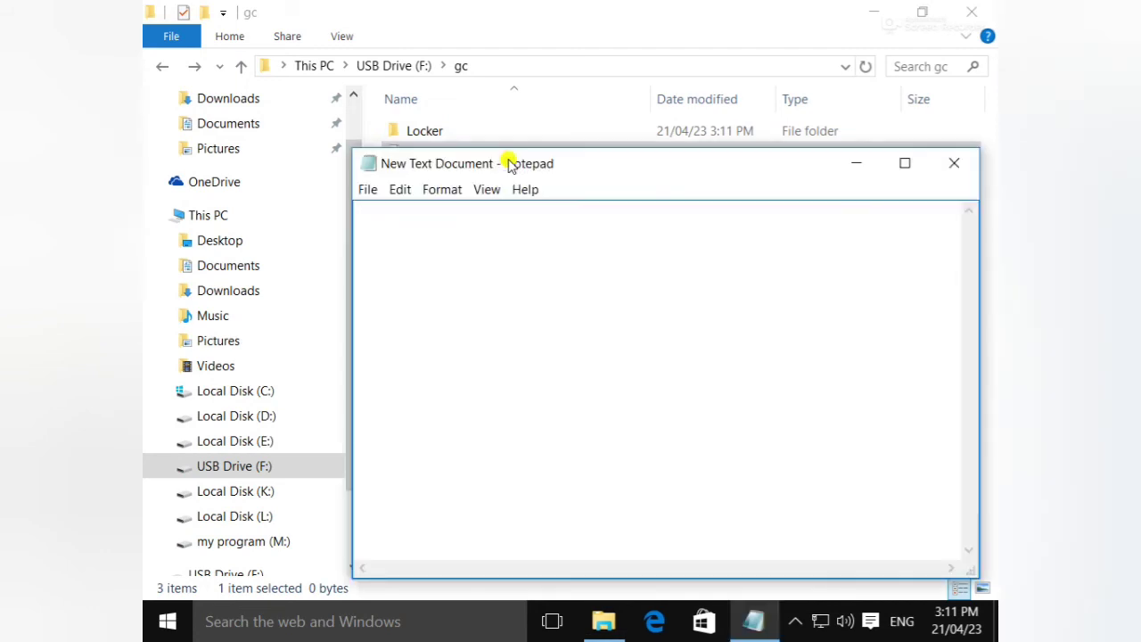
click(939, 164)
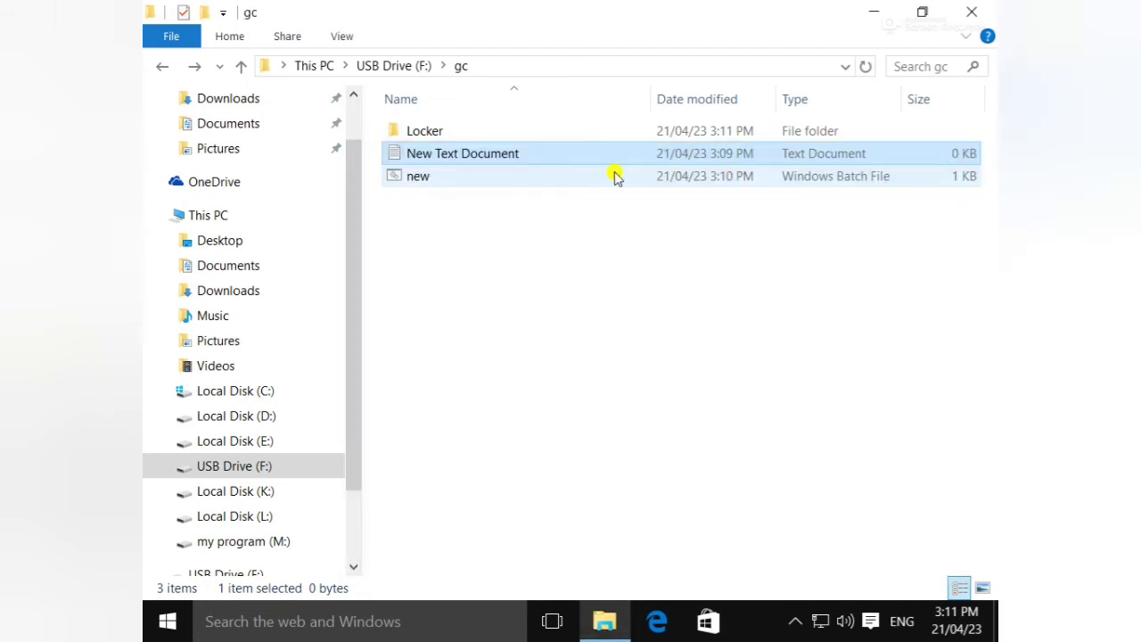
- Run new.bat and confirm 'y' in Folder Locker to hide Locker, leaving gc with 2 items
double_click(407, 176)
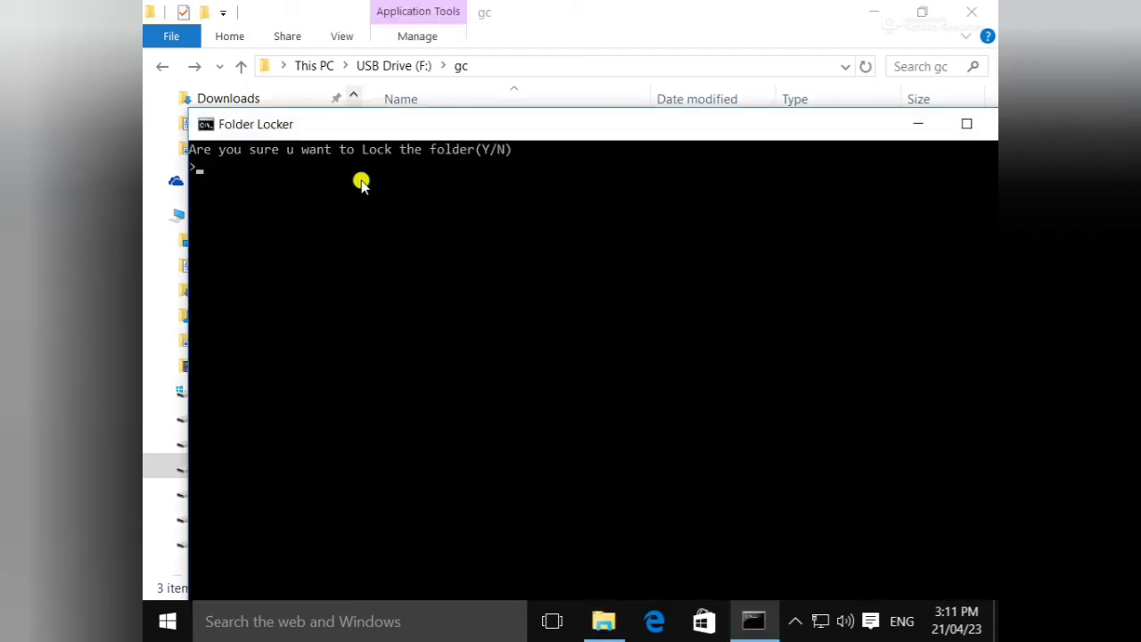
drag(513, 124, 544, 92)
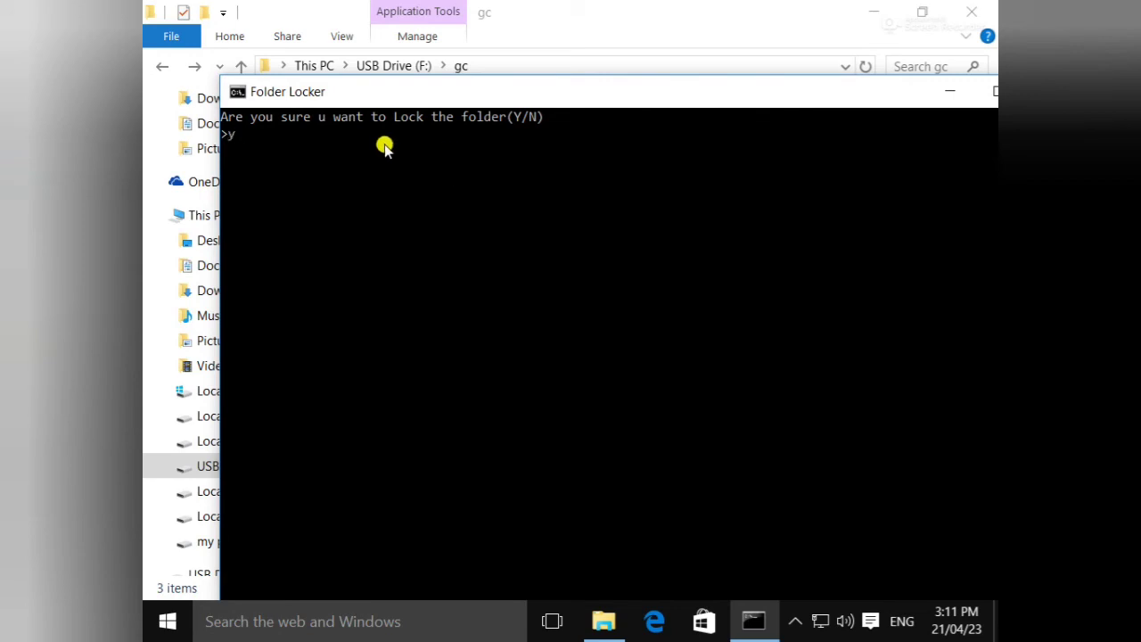
key(Return)
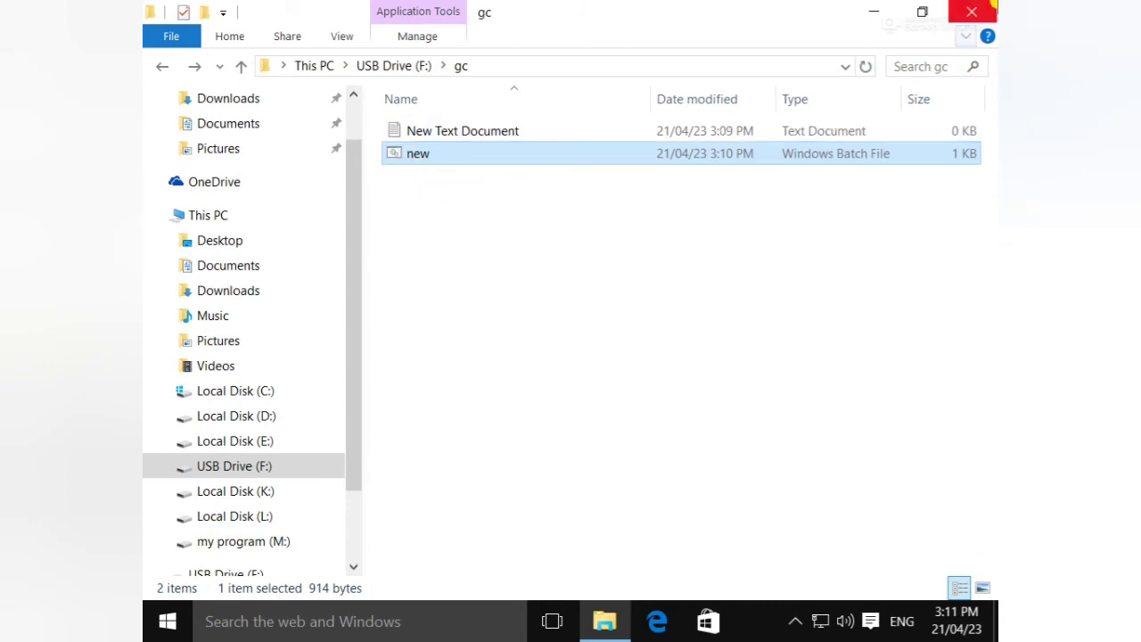
click(972, 12)
- Navigate from This PC through USB Drive (F:) into the gc folder
double_click(173, 31)
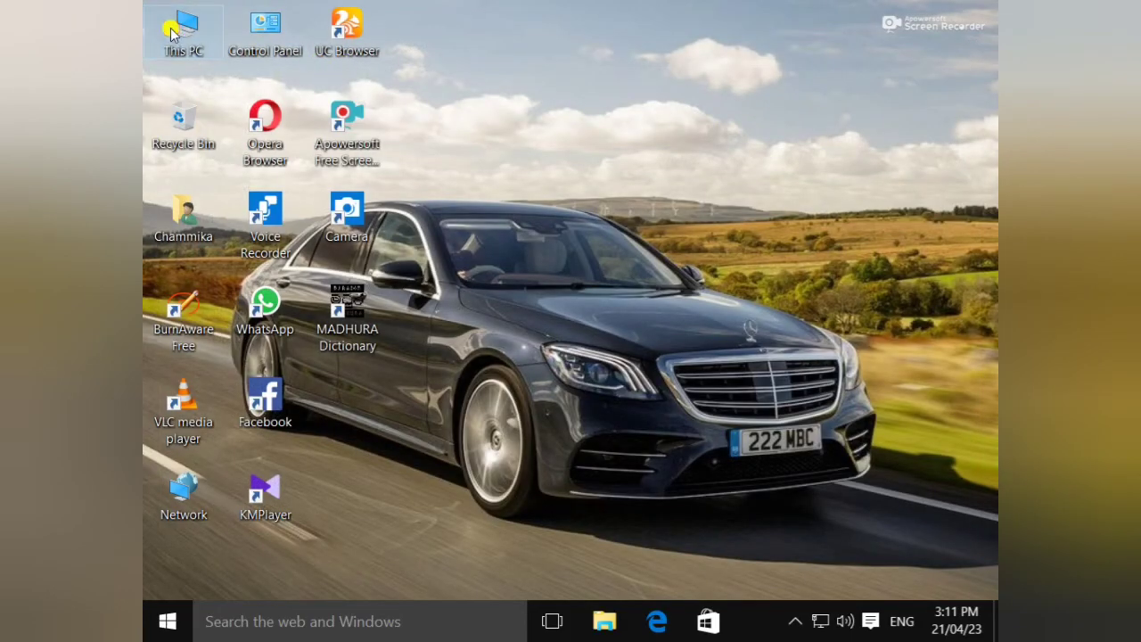
click(818, 419)
double_click(819, 419)
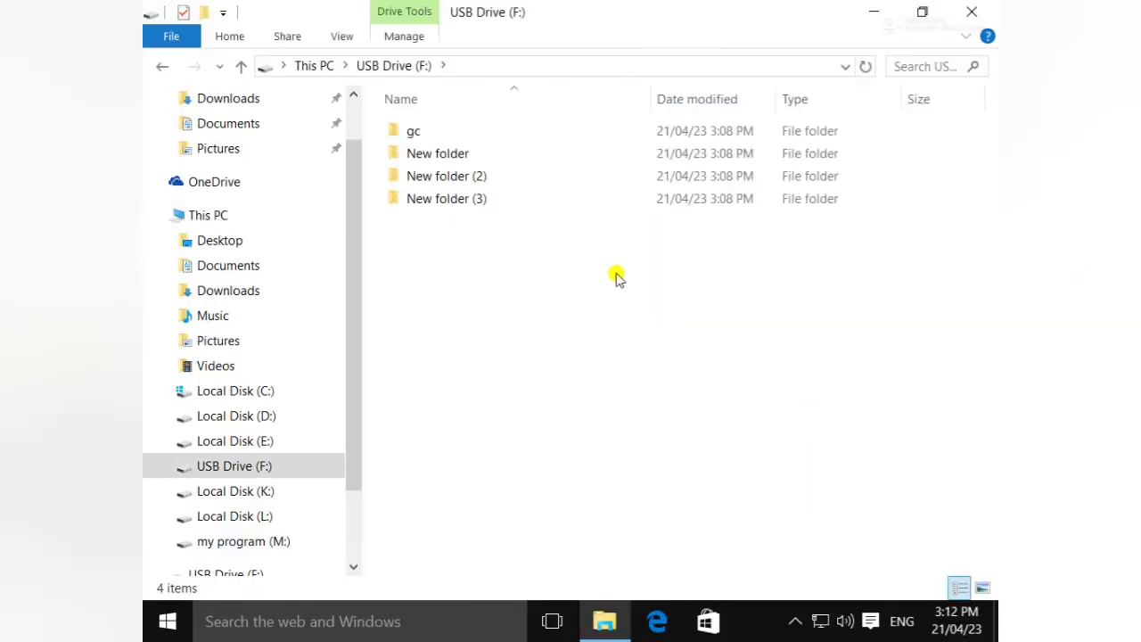
double_click(486, 134)
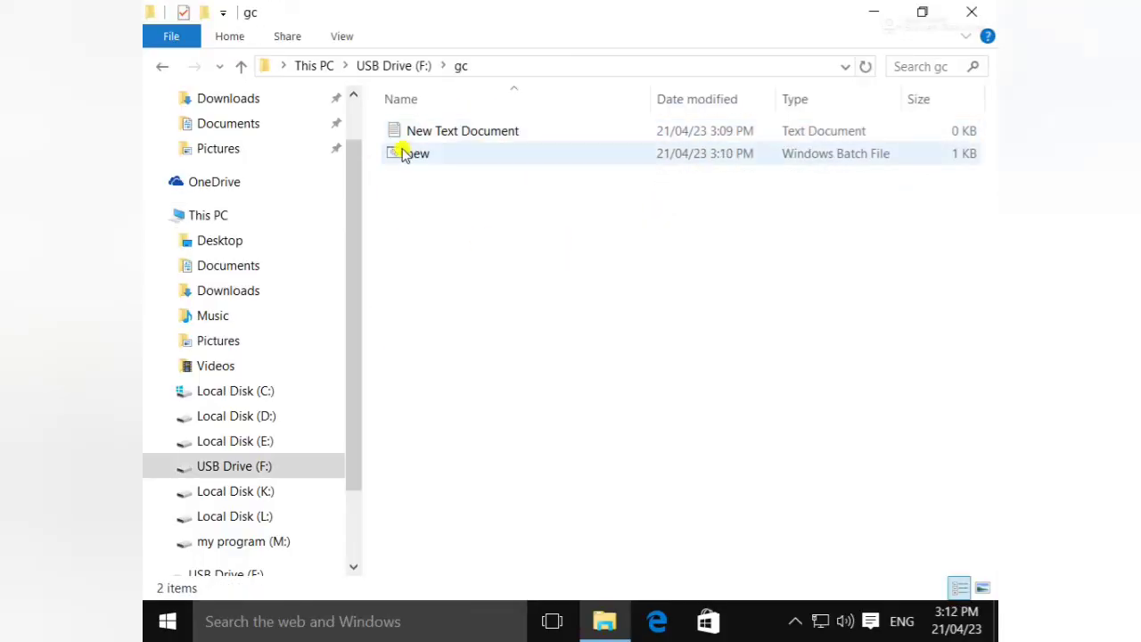
- Check New Text Document, then run new.bat again to bring up the unlock password prompt
double_click(526, 134)
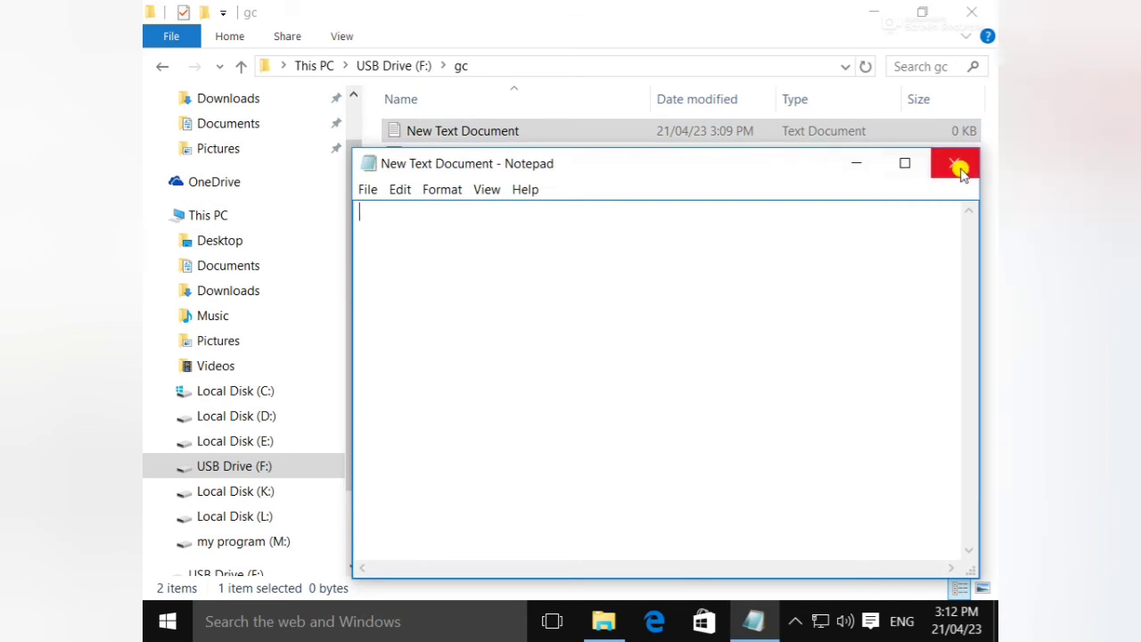
click(954, 163)
click(632, 169)
double_click(638, 158)
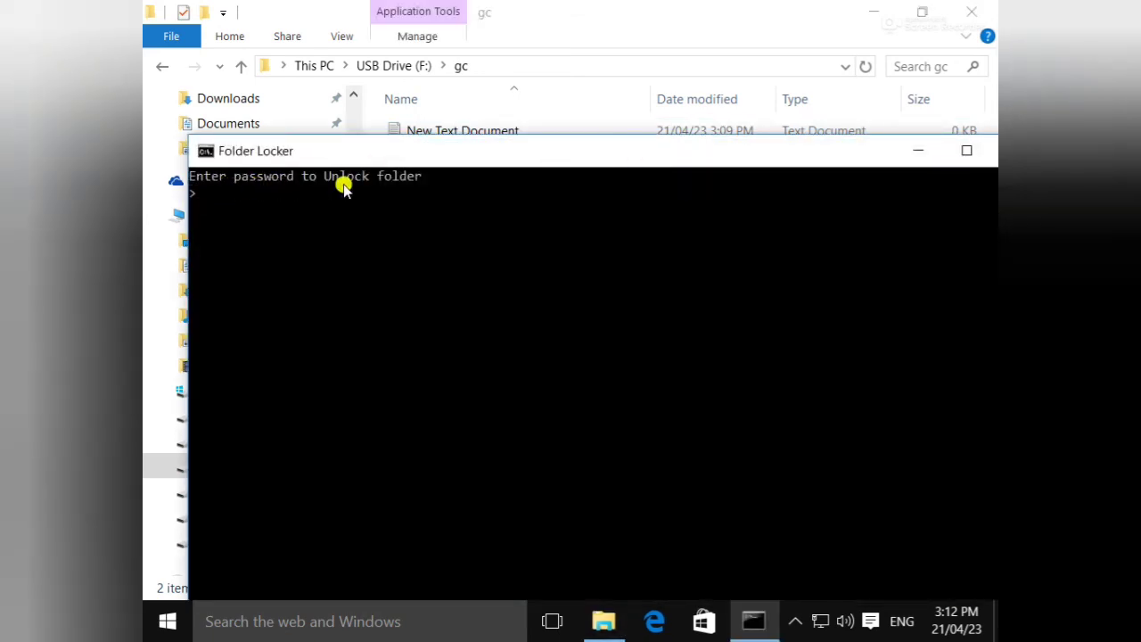
- Enter the locker password in Folder Locker so Locker reappears in gc, now with 3 items
drag(472, 154, 481, 241)
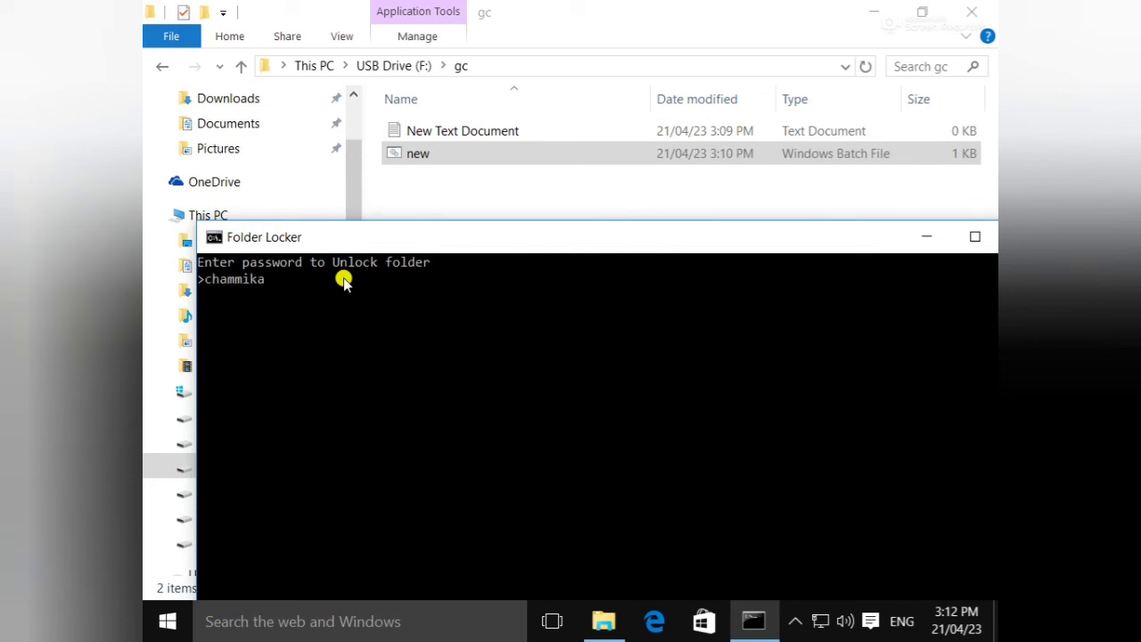
key(Return)
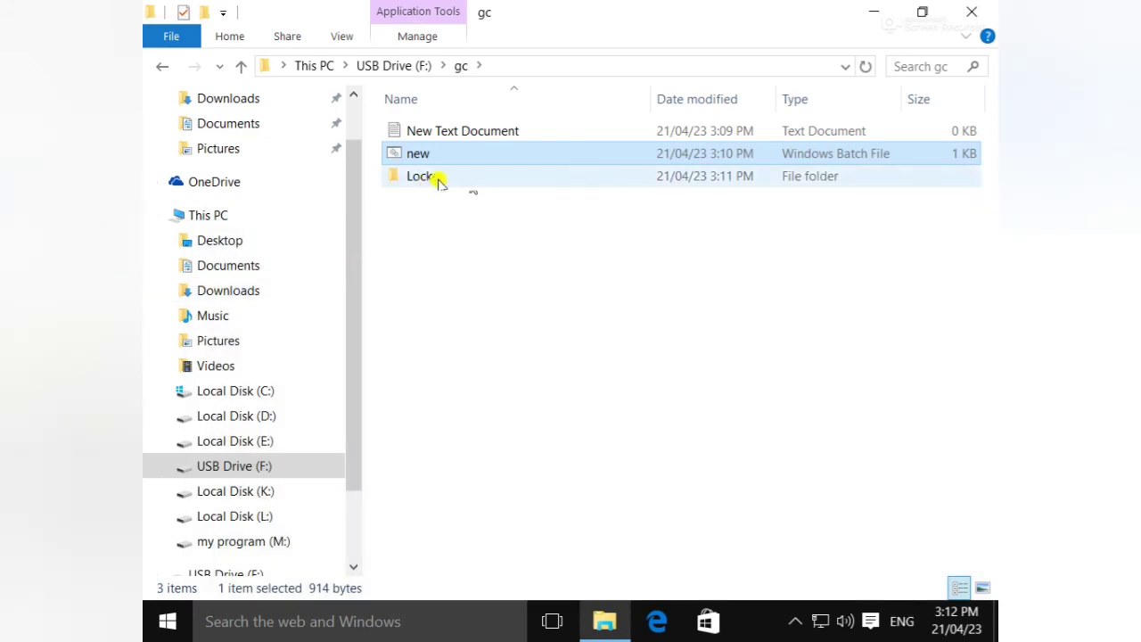
- Open the restored Locker folder to confirm all 16 desktop shortcuts, then close the window
double_click(523, 181)
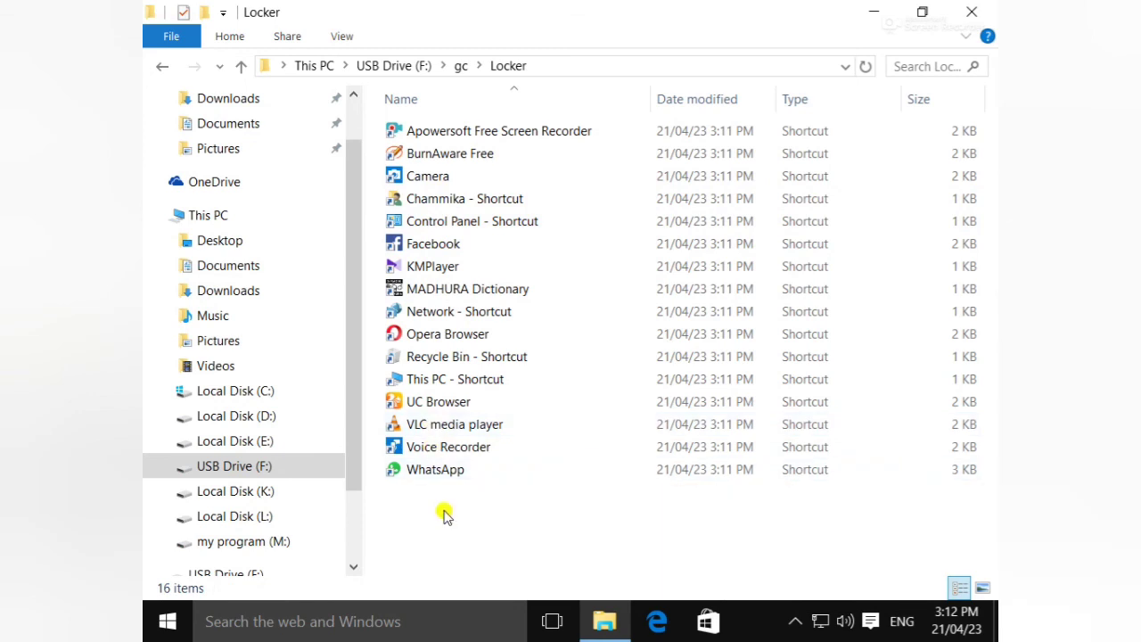
click(973, 14)
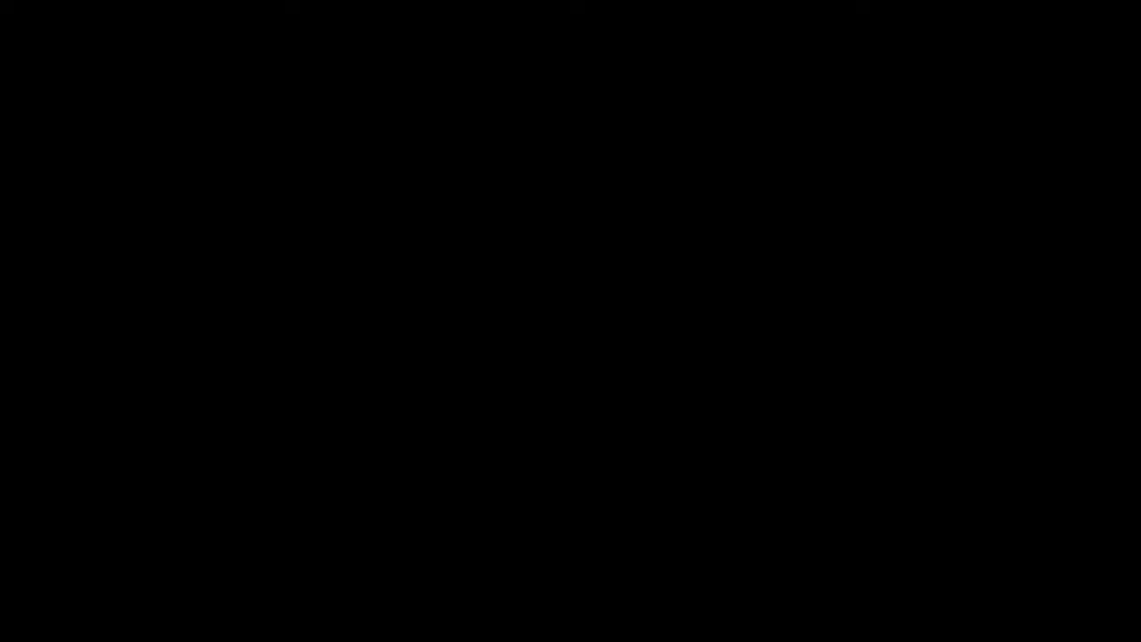